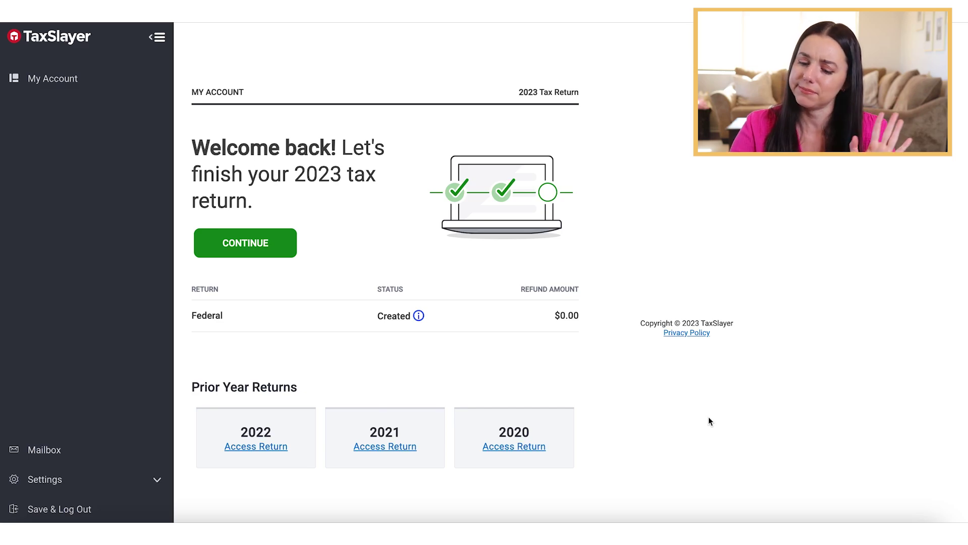
Resume the 2023 return from My Account to reach the Federal Income page.
left_click(715, 230)
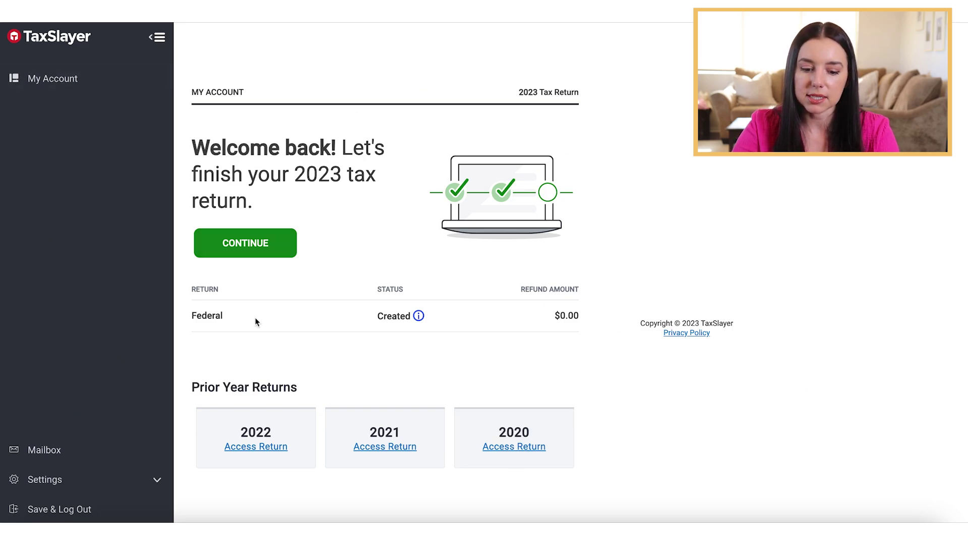
left_click(246, 242)
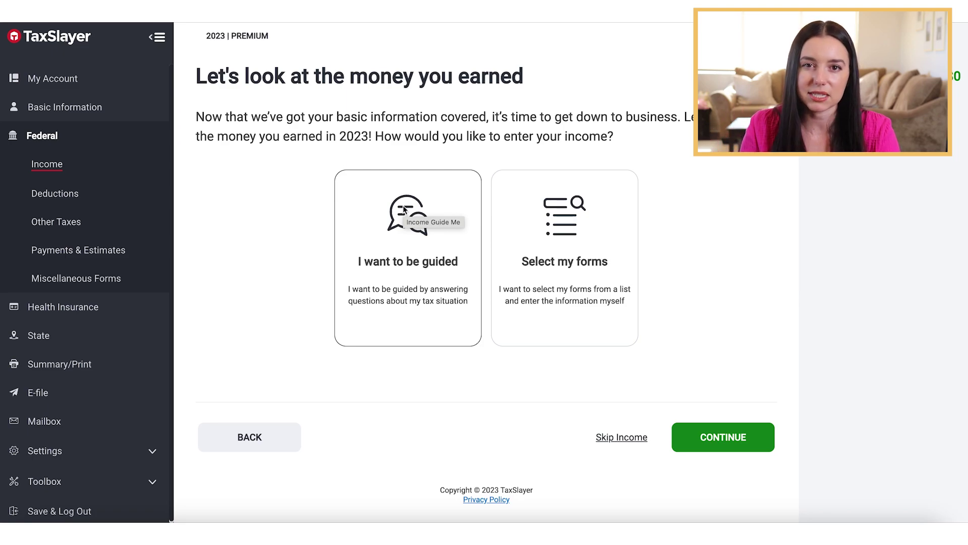
Choose to select income forms from a list and browse the Income forms.
left_click(553, 267)
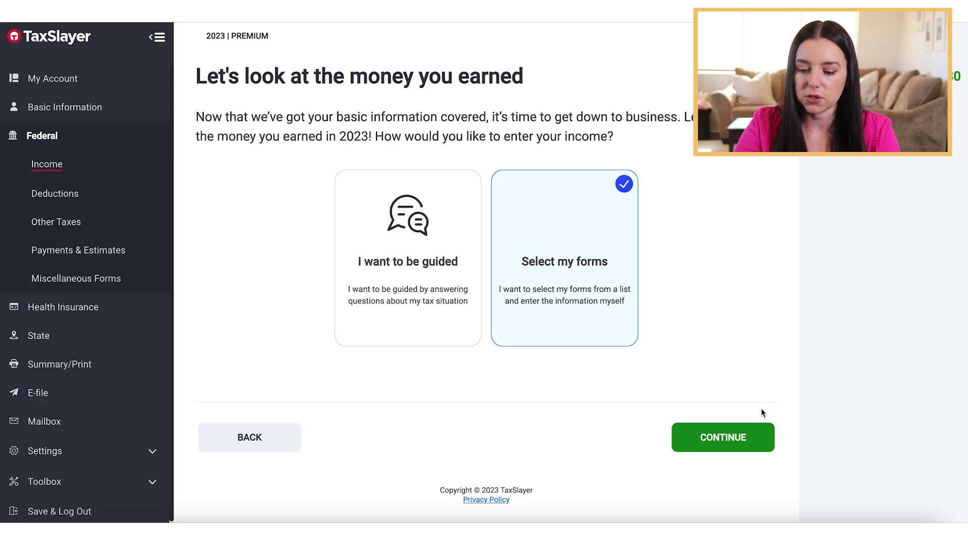
left_click(724, 447)
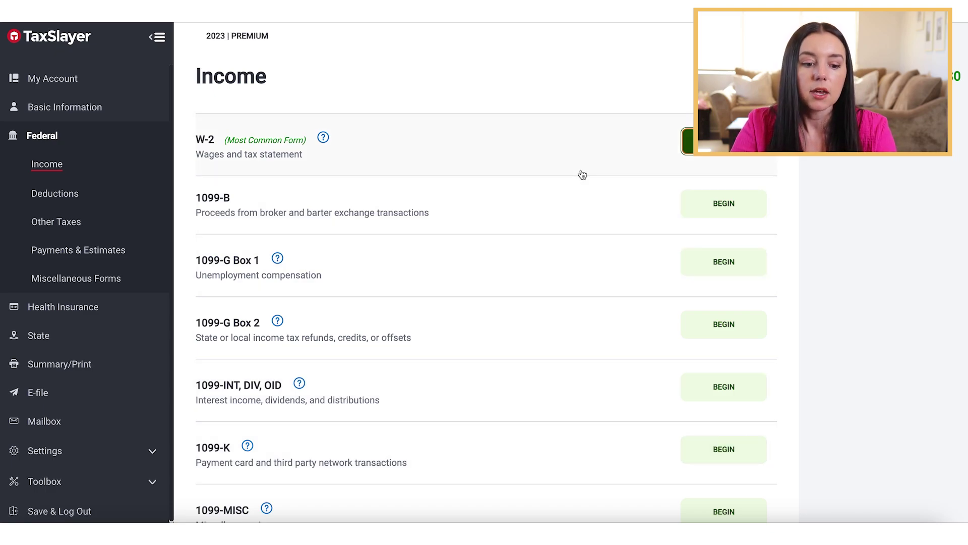
scroll(583, 175, "down", 2)
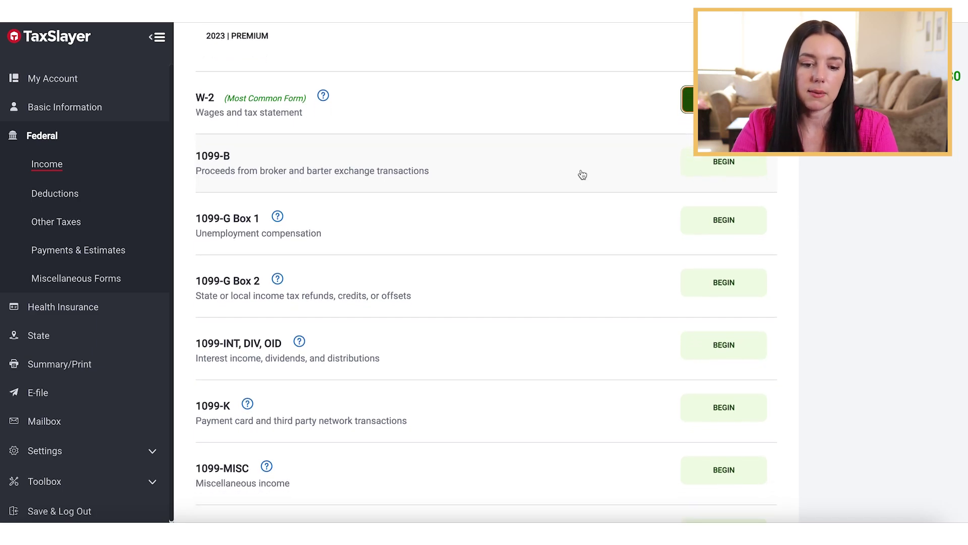
scroll(583, 174, "down", 1)
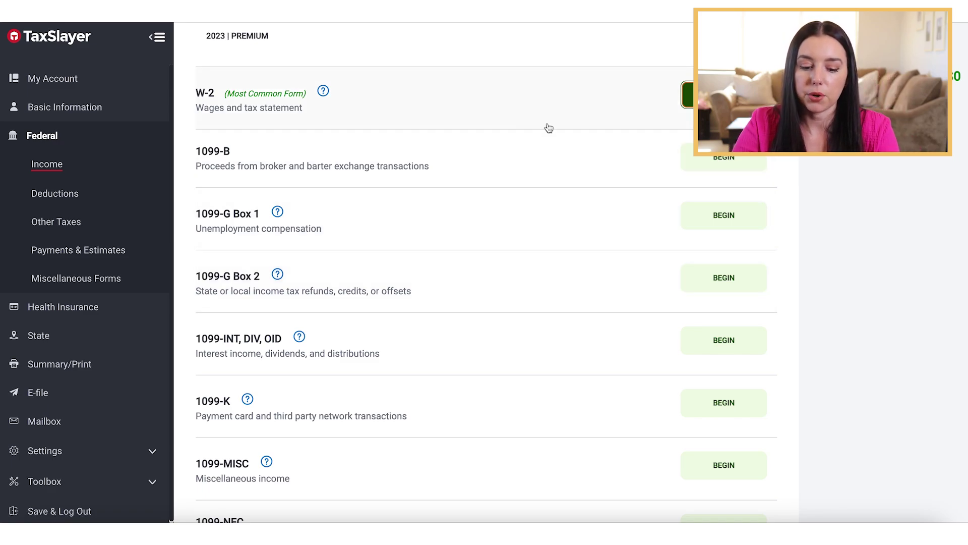
scroll(549, 128, "down", 2)
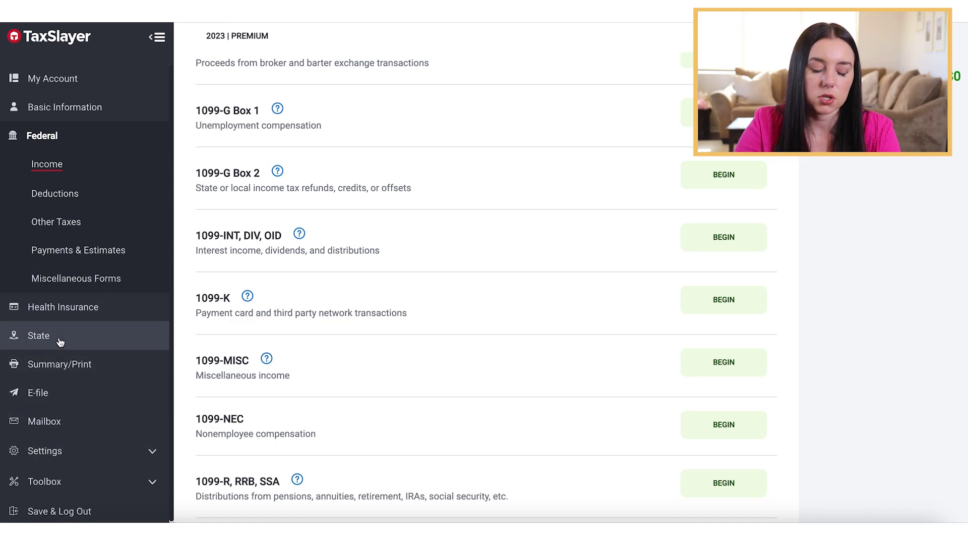
Look at Deductions, return to Income, and begin a W-2 entry.
left_click(75, 194)
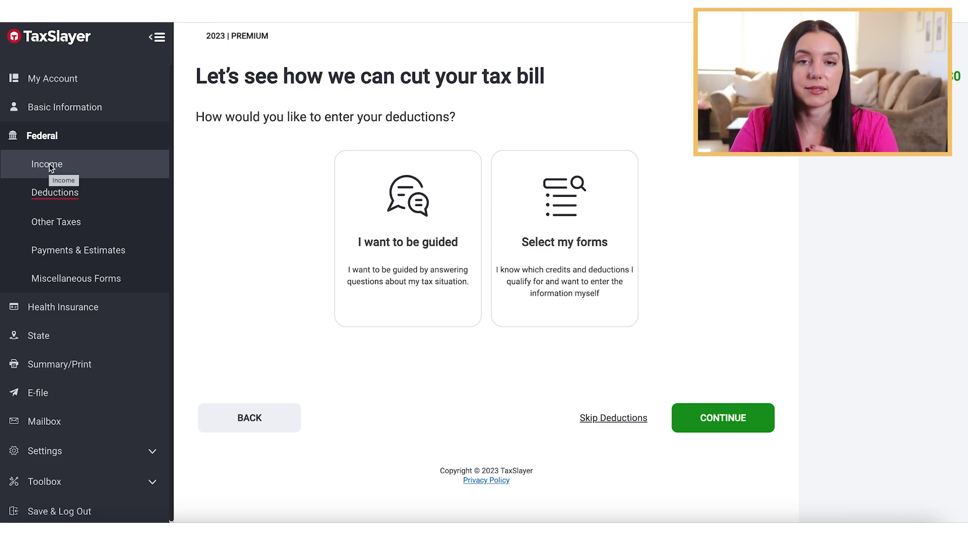
left_click(49, 163)
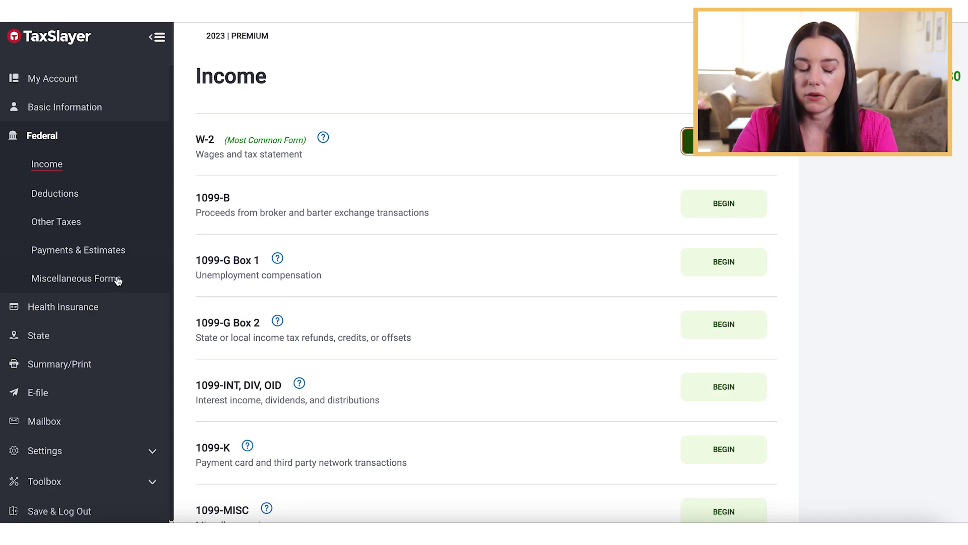
left_click(157, 37)
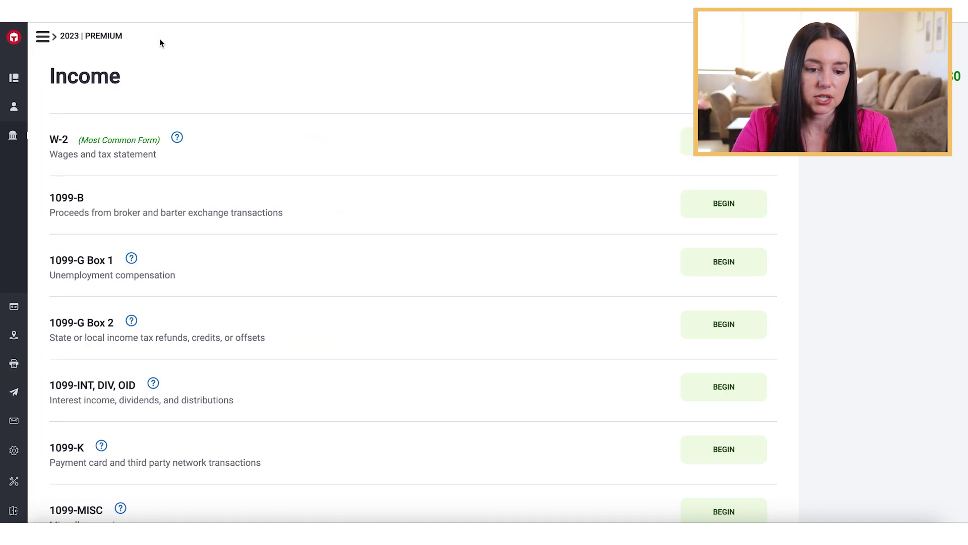
left_click(43, 36)
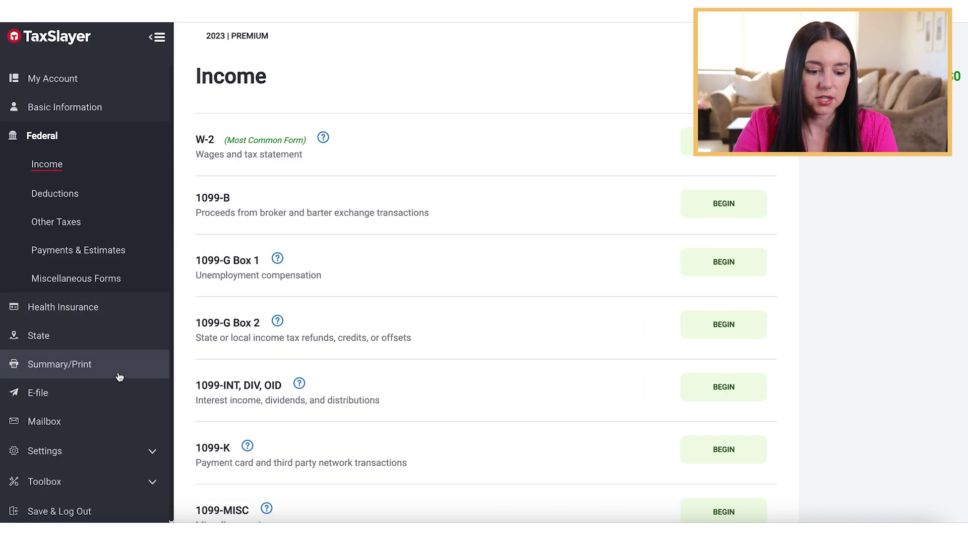
left_click(723, 141)
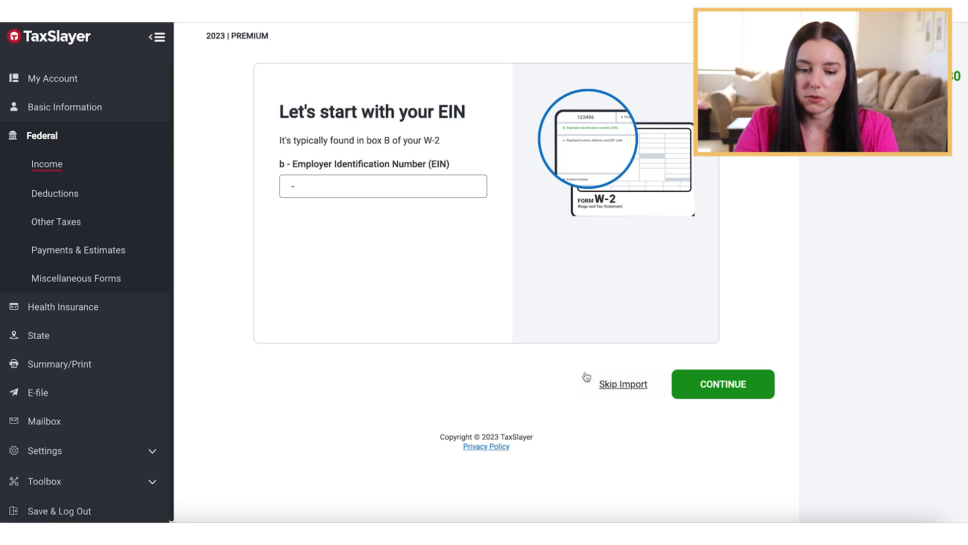
Skip the W-2 import and choose manual entry to open the blank W-2 form.
left_click(611, 385)
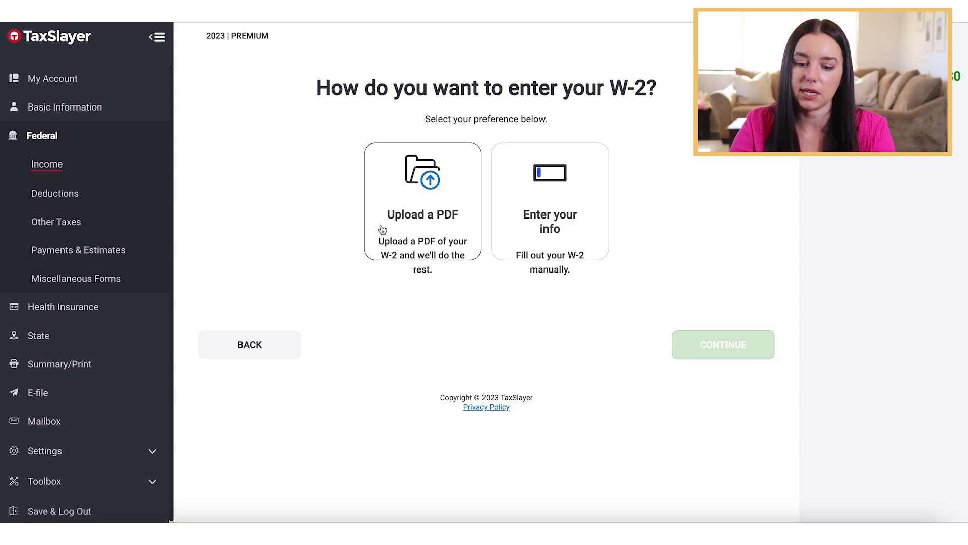
left_click(538, 231)
left_click(729, 341)
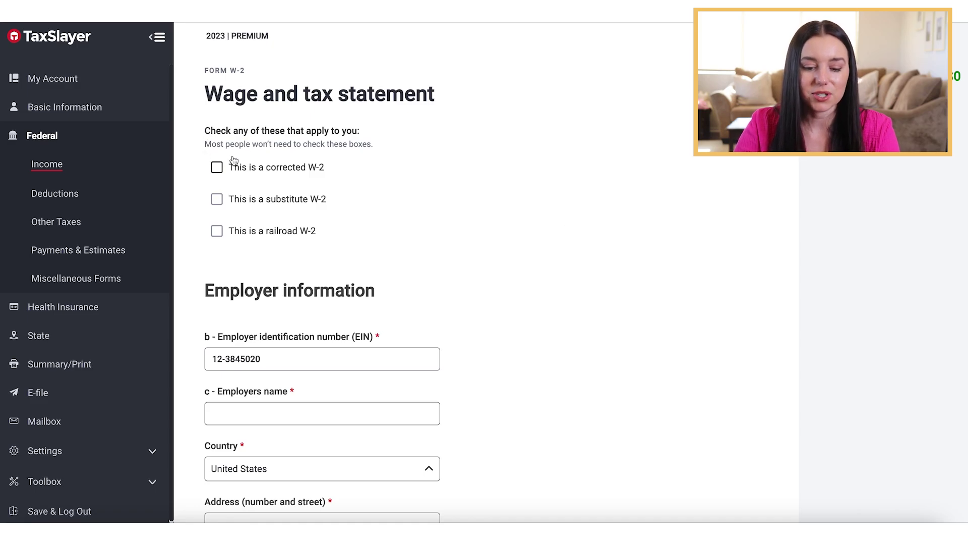
Review the W-2 form and close the Help & Support panel.
scroll(382, 170, "down", 1)
scroll(273, 171, "down", 1)
scroll(271, 176, "down", 4)
scroll(534, 278, "down", 7)
scroll(534, 278, "down", 20)
scroll(534, 278, "down", 9)
scroll(533, 278, "up", 18)
scroll(534, 278, "up", 20)
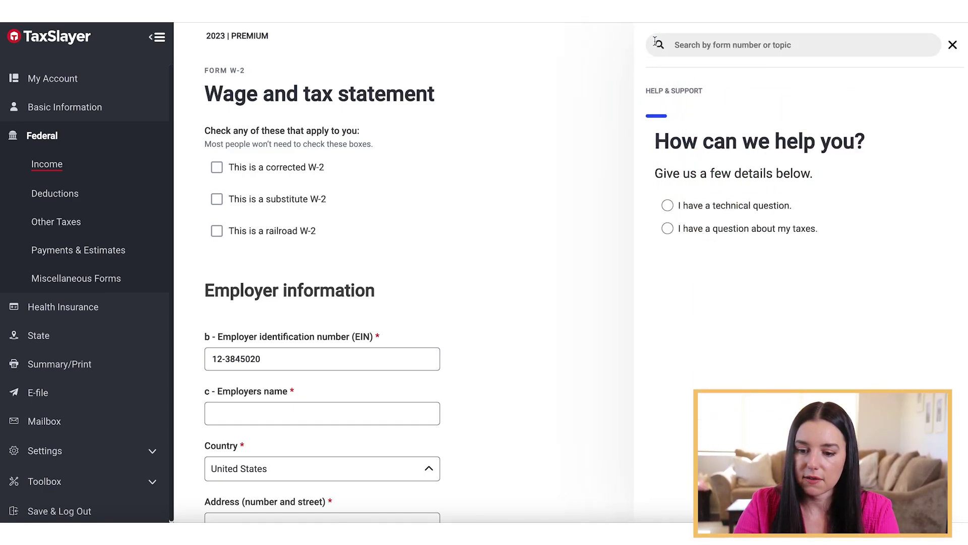
left_click(953, 45)
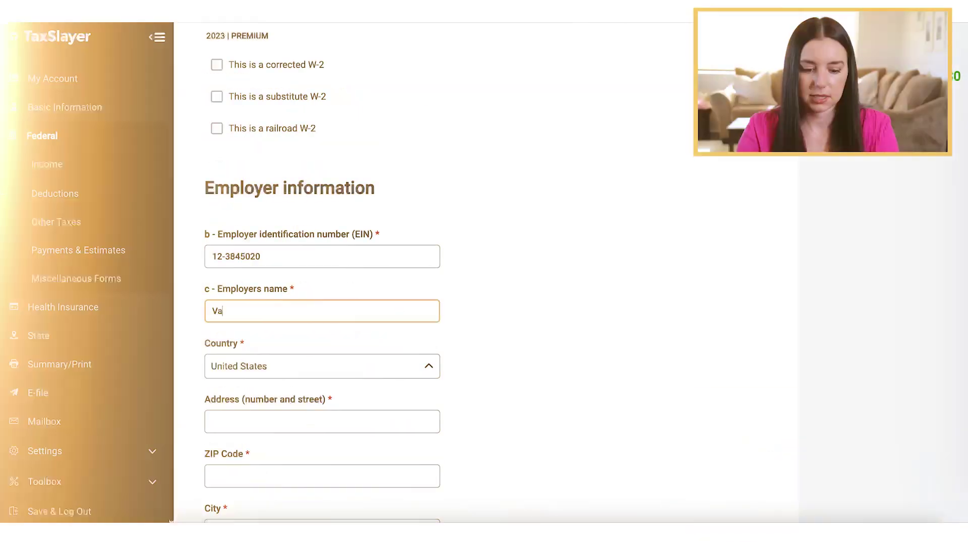
type("nce Refrigeration")
left_click(322, 421)
left_click(322, 476)
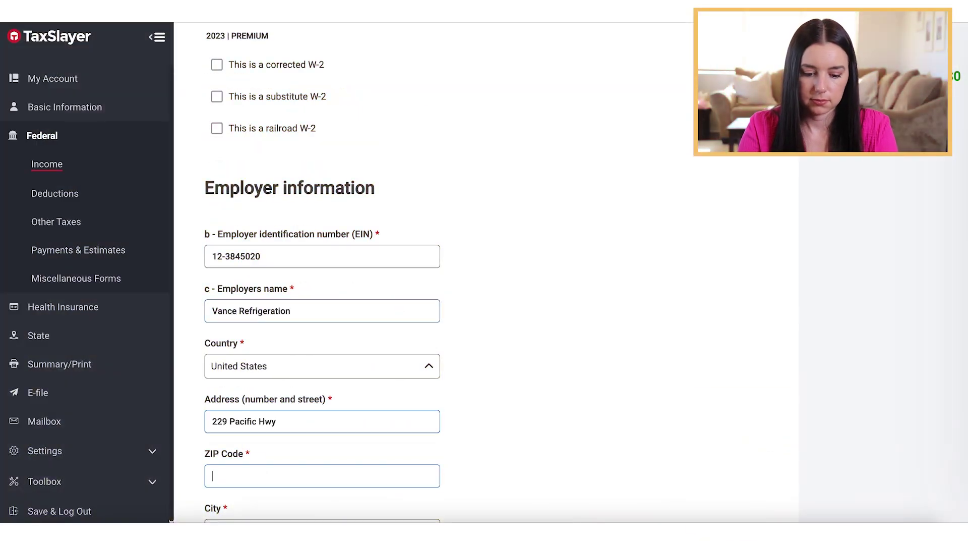
type("92123")
Enter wages 111000, federal withholding 14000, social security wages 6800 and tax 3489.
scroll(301, 393, "down", 2)
scroll(302, 392, "down", 6)
type("111000")
key("Tab")
type("14000")
key("Tab")
type("6800")
key("Tab")
type("3489")
scroll(229, 207, "down", 3)
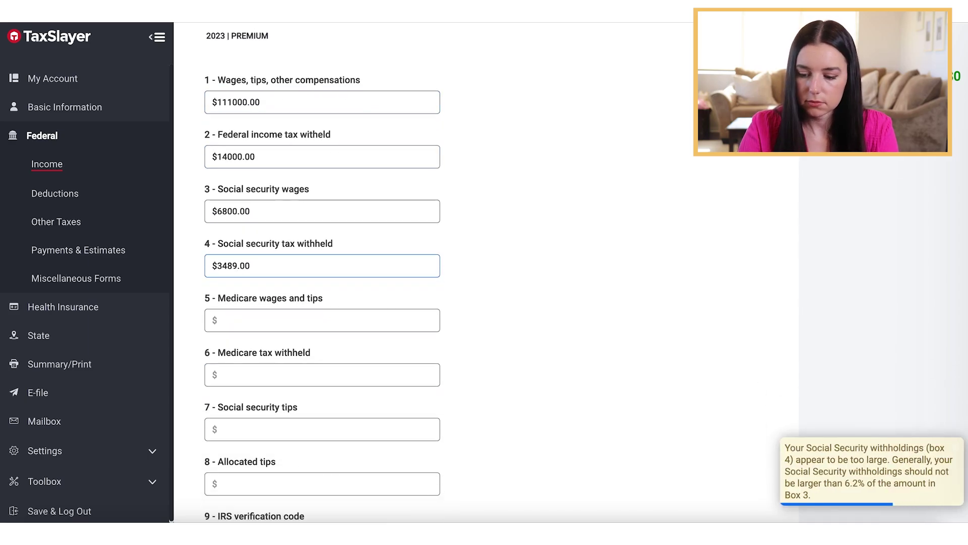
left_click(229, 208)
Set state California with the employer's state ID, state wages 111000, state tax 5700, and save.
scroll(488, 322, "down", 15)
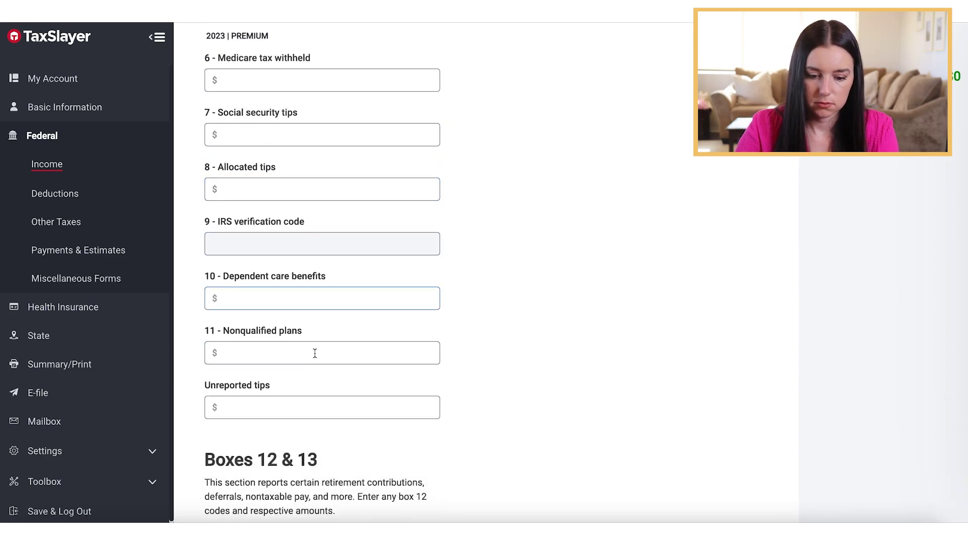
left_click(317, 274)
left_click(255, 368)
left_click(323, 328)
key("Tab")
type("111000")
key("Tab")
type("5700")
scroll(484, 302, "down", 5)
left_click(700, 433)
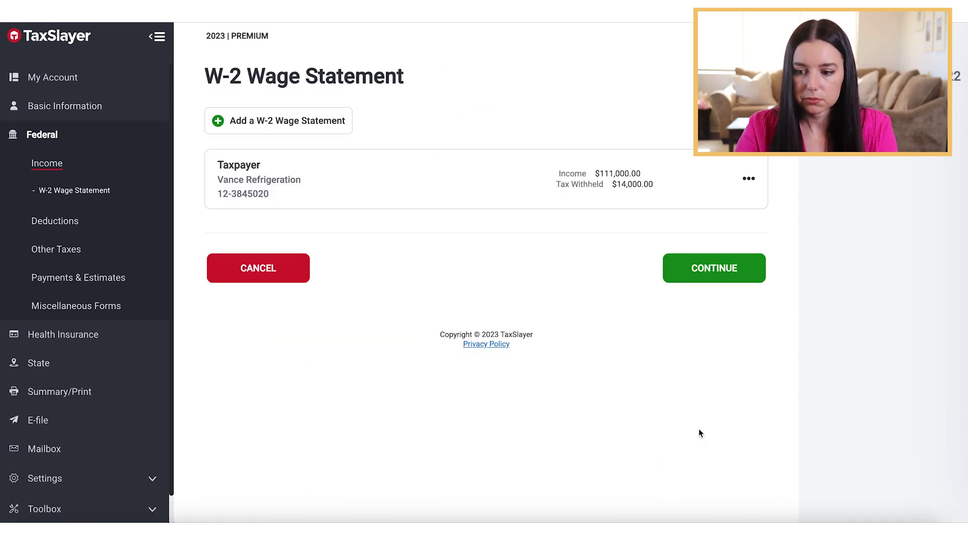
left_click(679, 275)
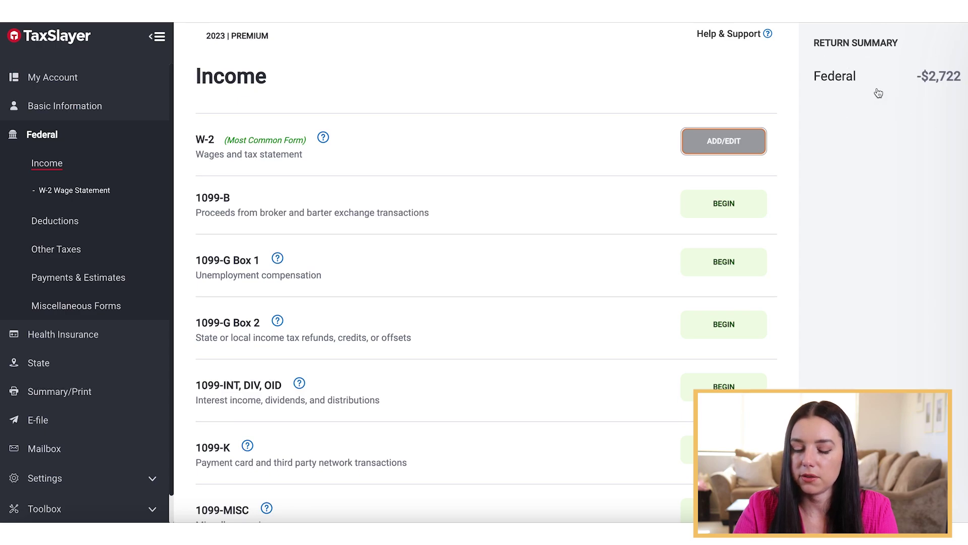
Find 1099-INT, DIV, OID in the Income list and begin that entry.
left_click(938, 78)
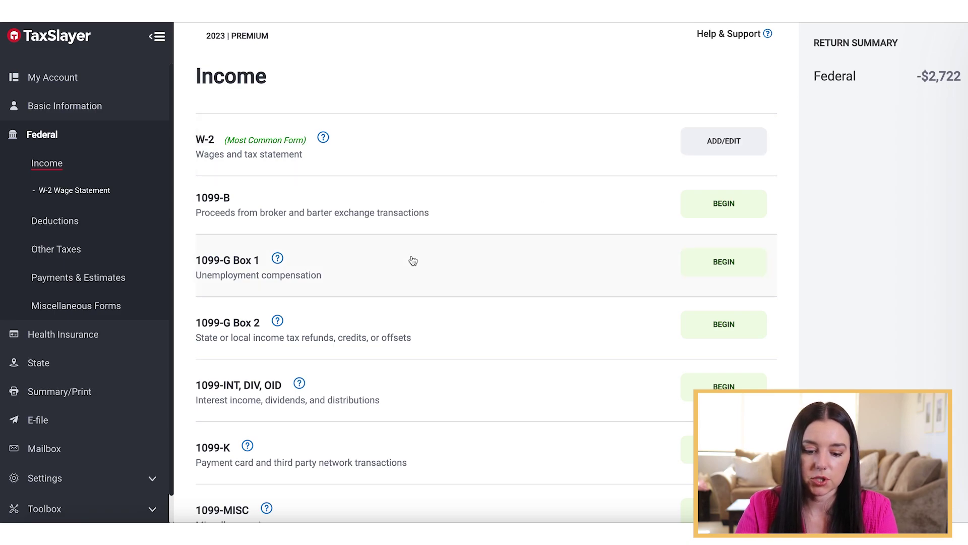
scroll(413, 261, "down", 2)
scroll(413, 261, "down", 1)
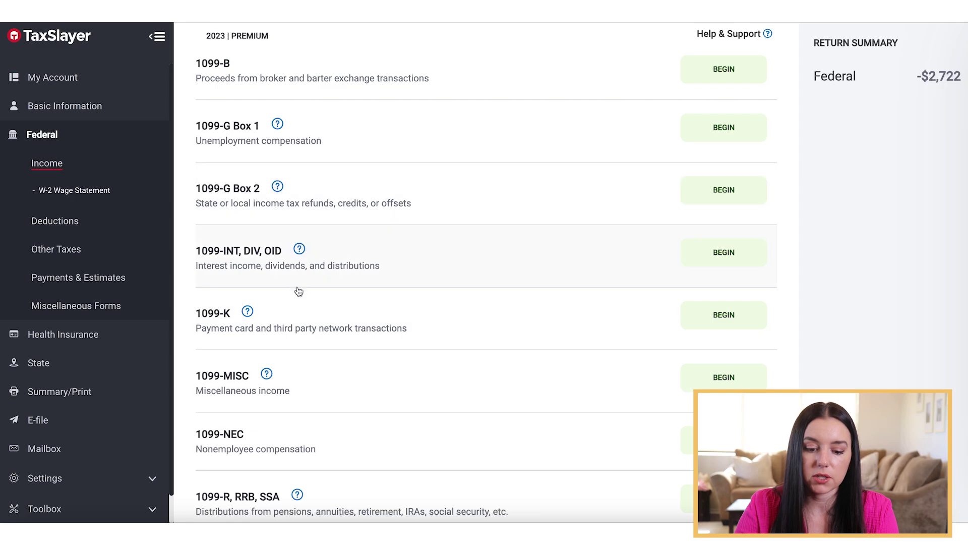
scroll(295, 311, "down", 1)
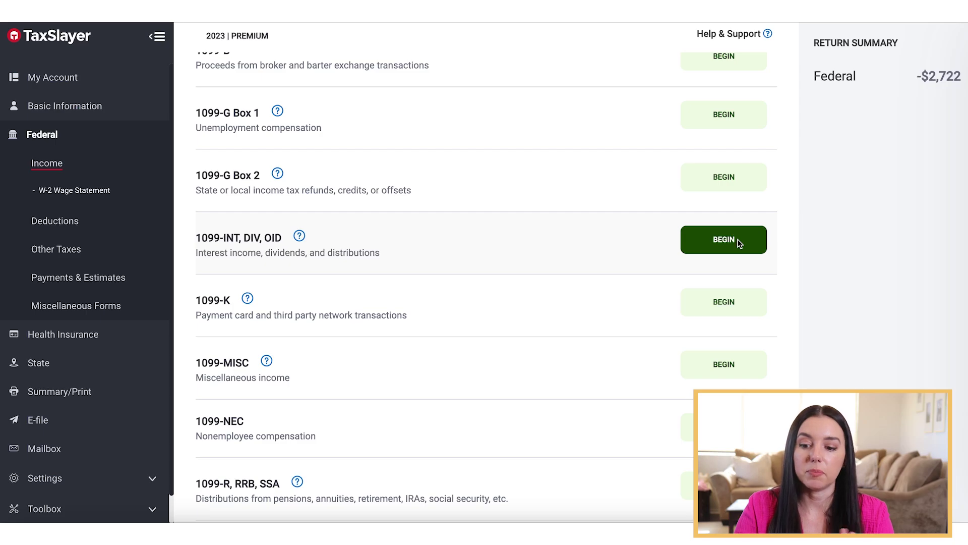
scroll(739, 244, "up", 3)
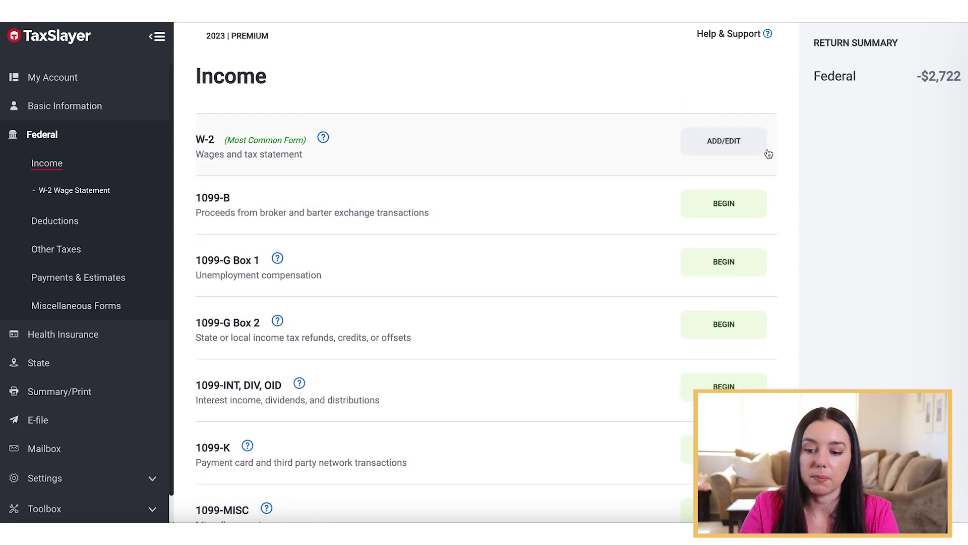
scroll(629, 160, "down", 2)
scroll(630, 161, "down", 2)
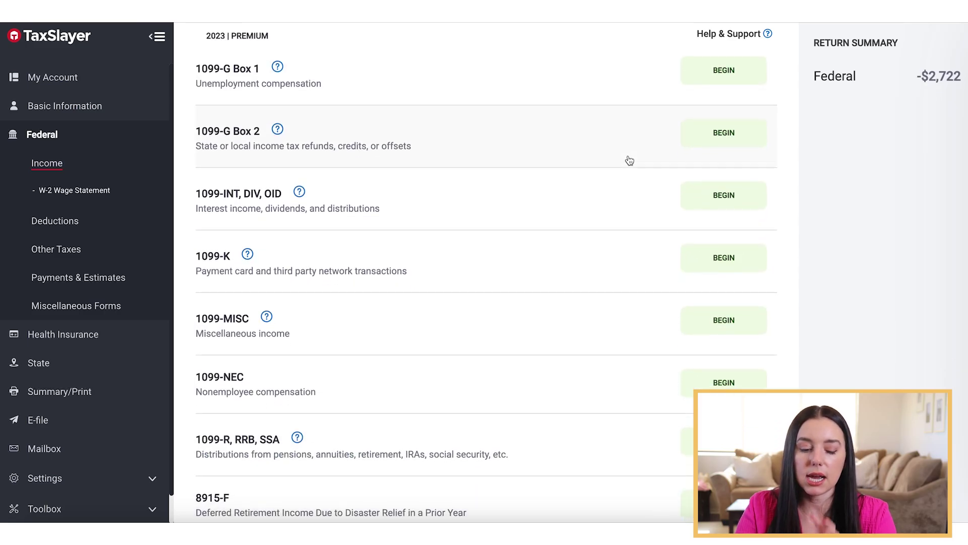
left_click(716, 195)
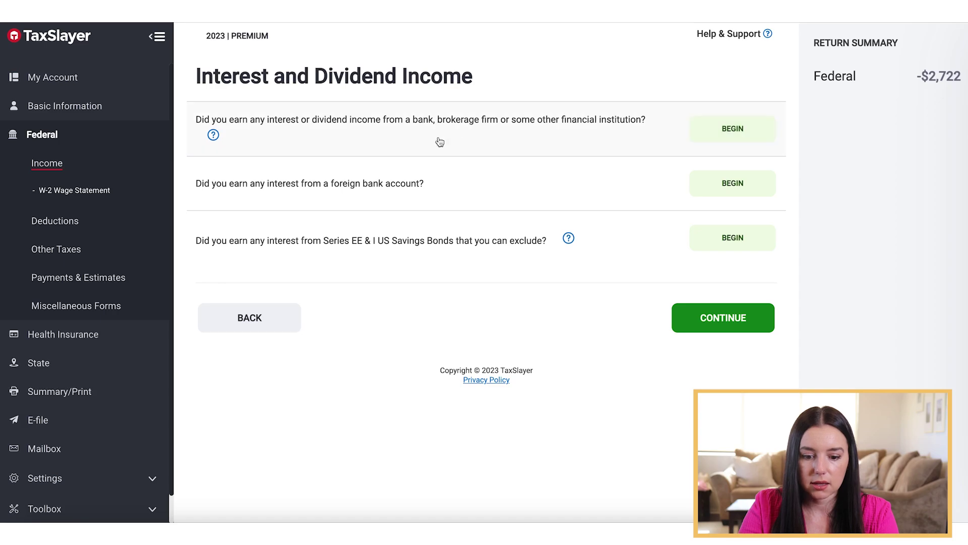
Choose to report bank interest on a Form 1099-INT.
left_click(214, 135)
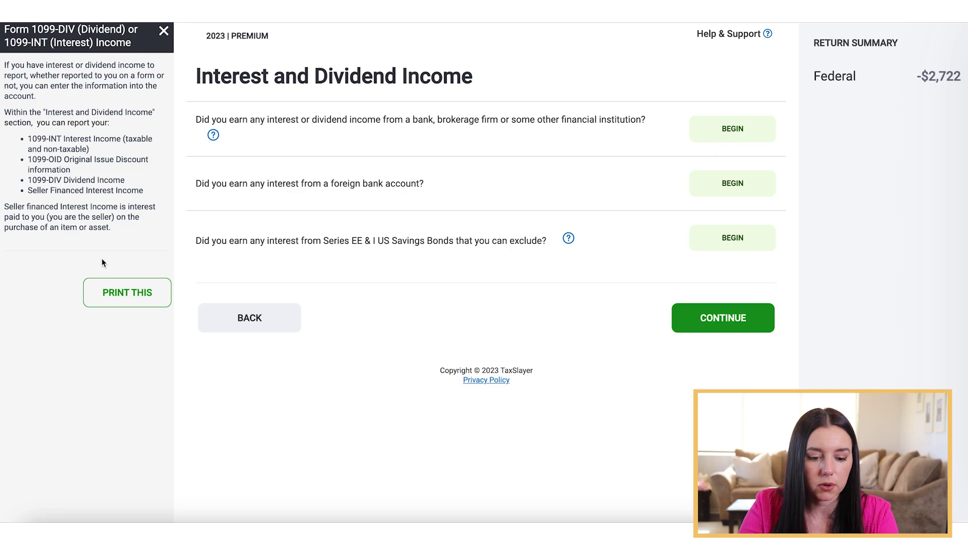
left_click(162, 31)
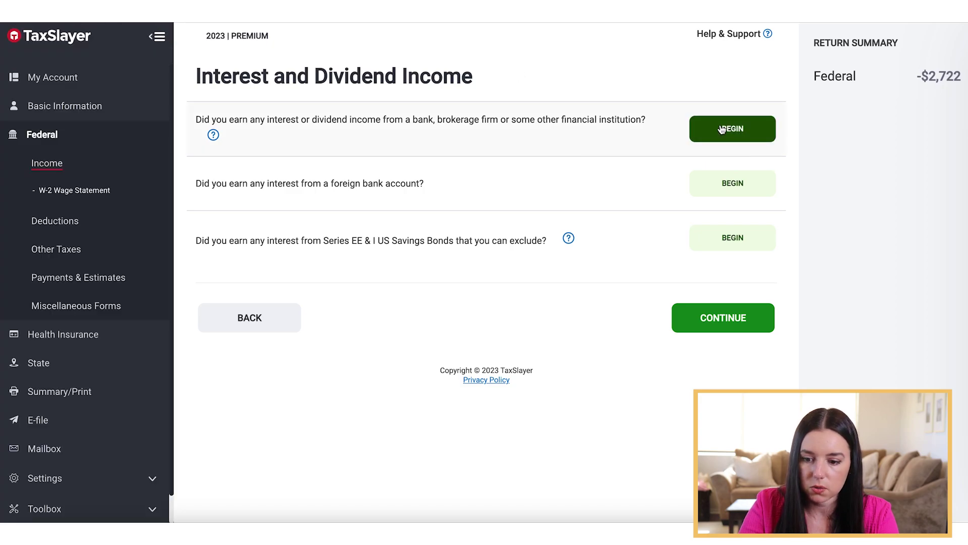
left_click(722, 130)
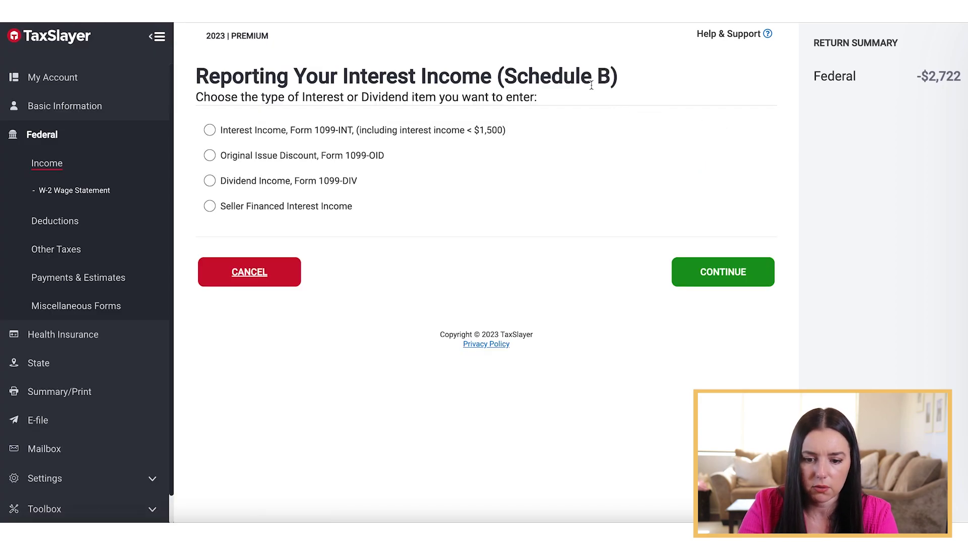
left_click(242, 129)
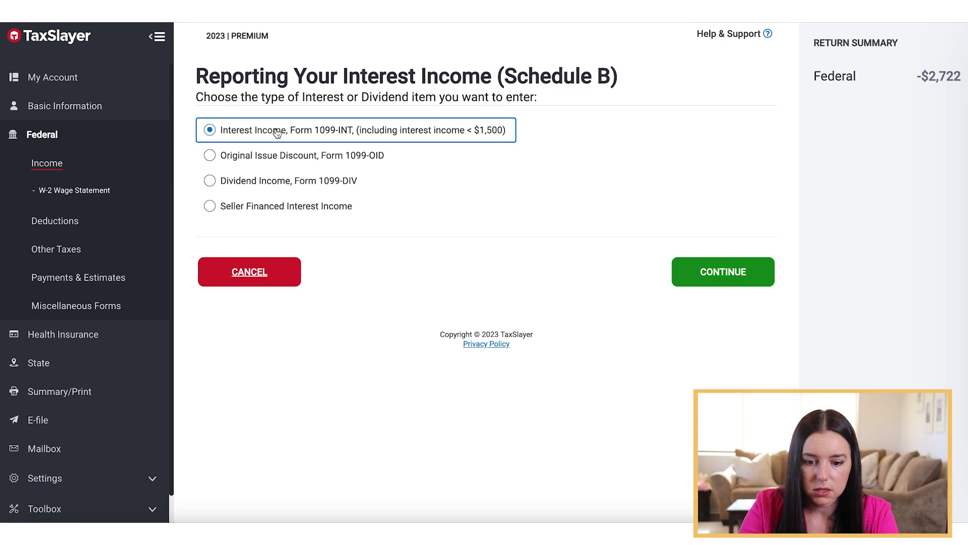
left_click(684, 275)
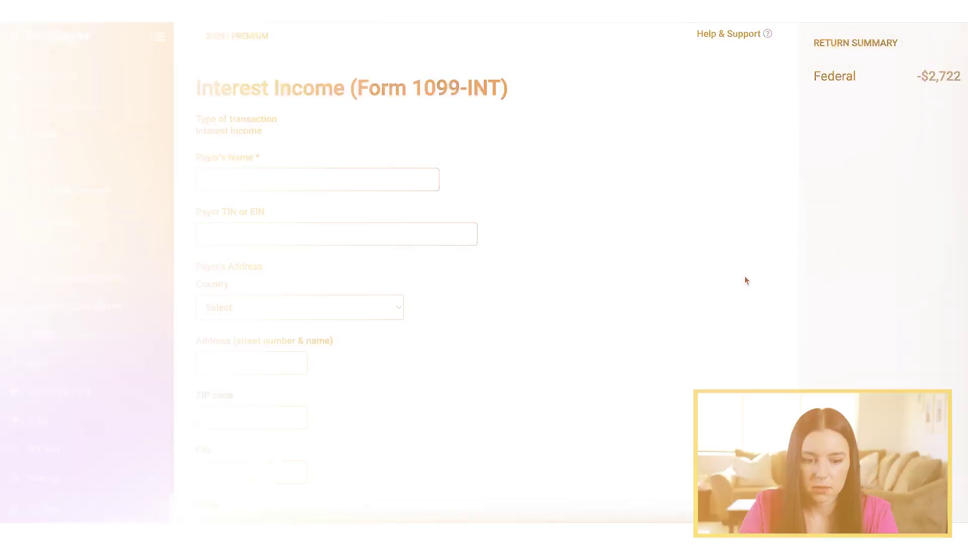
Enter payer Capital One, United States, 112 Road Way, ZIP 92123.
left_click(276, 173)
type("Capital One")
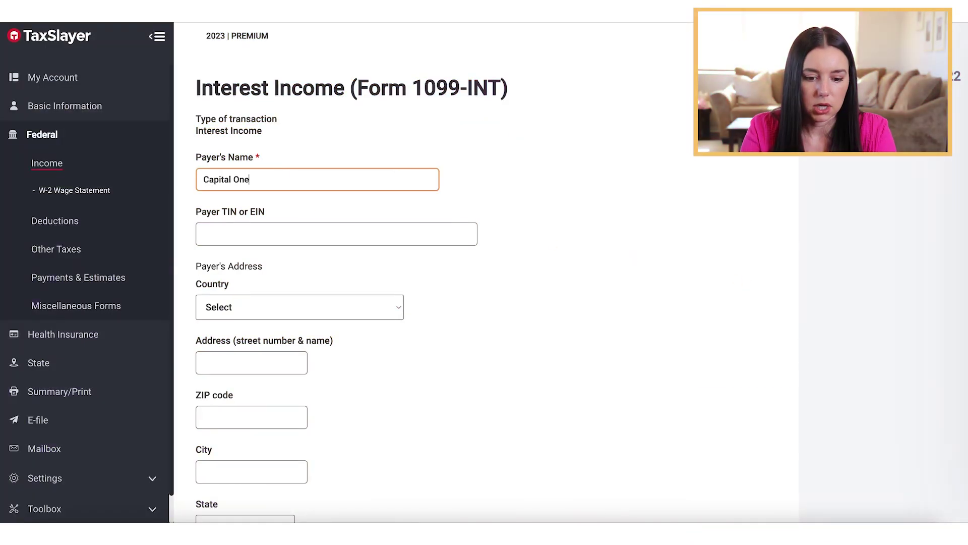
scroll(239, 150, "down", 3)
left_click(238, 150)
left_click(241, 165)
scroll(253, 177, "down", 1)
left_click(253, 182)
key("Tab")
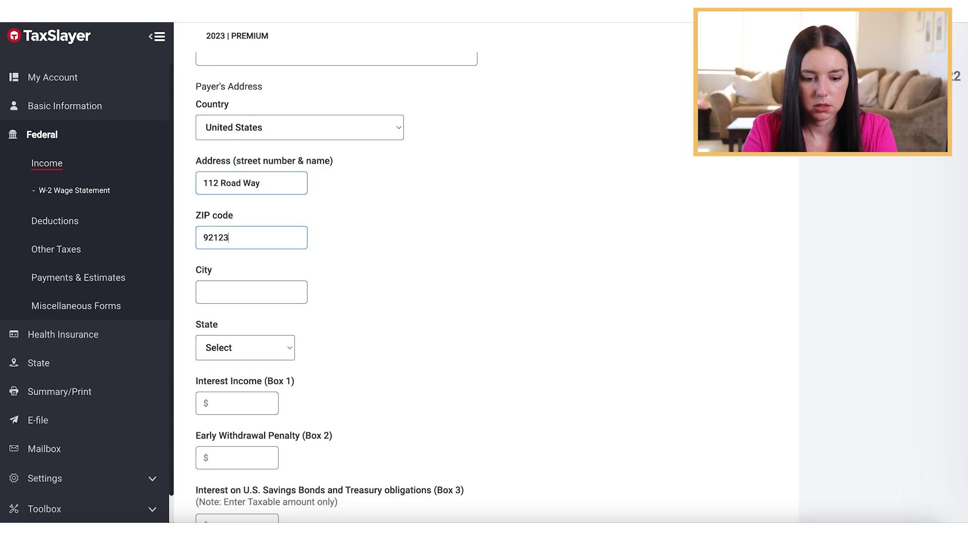
scroll(392, 245, "down", 3)
scroll(391, 243, "down", 1)
Enter $450 in Box 1 interest income and save the 1099-INT.
left_click(260, 189)
type("450")
scroll(453, 241, "down", 15)
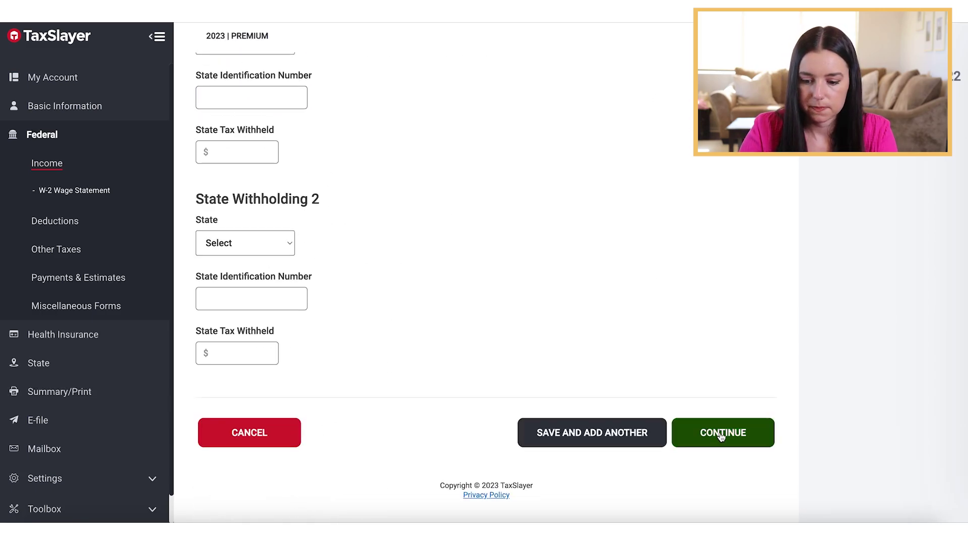
left_click(720, 434)
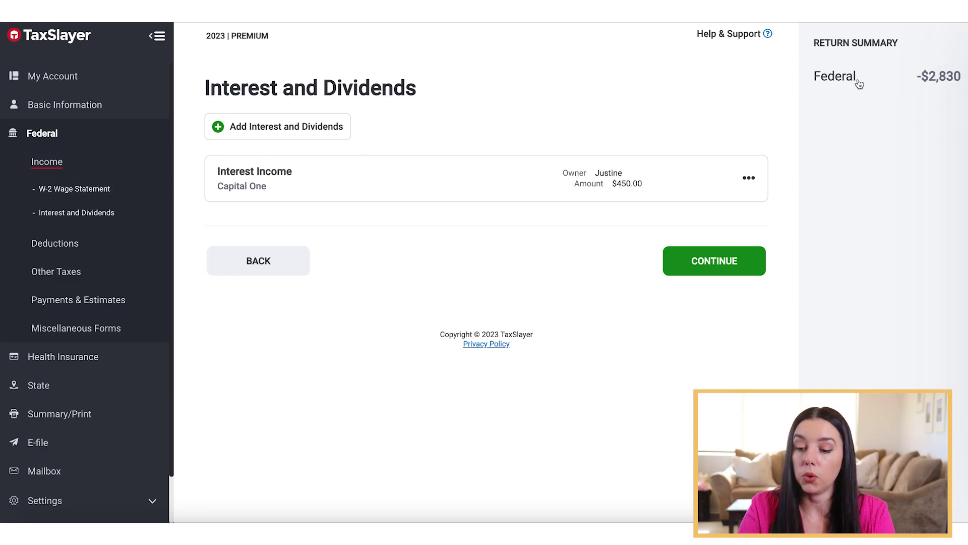
Finish the interest and Income sections to move on to deductions.
left_click(706, 269)
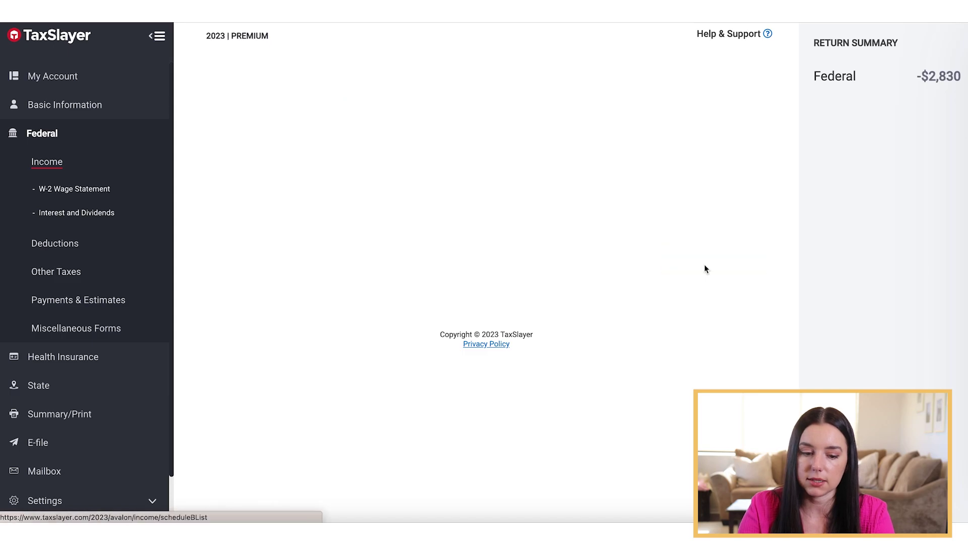
left_click(746, 319)
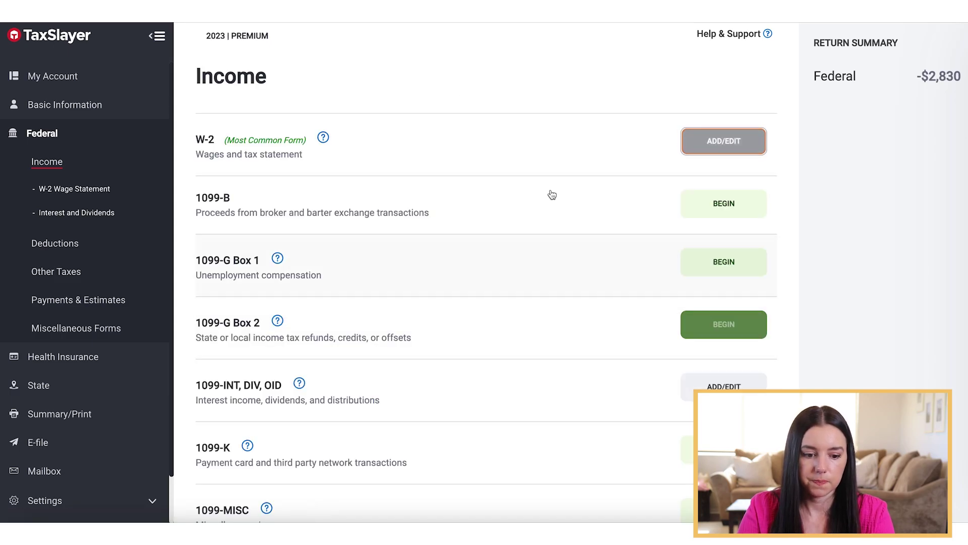
scroll(575, 222, "down", 10)
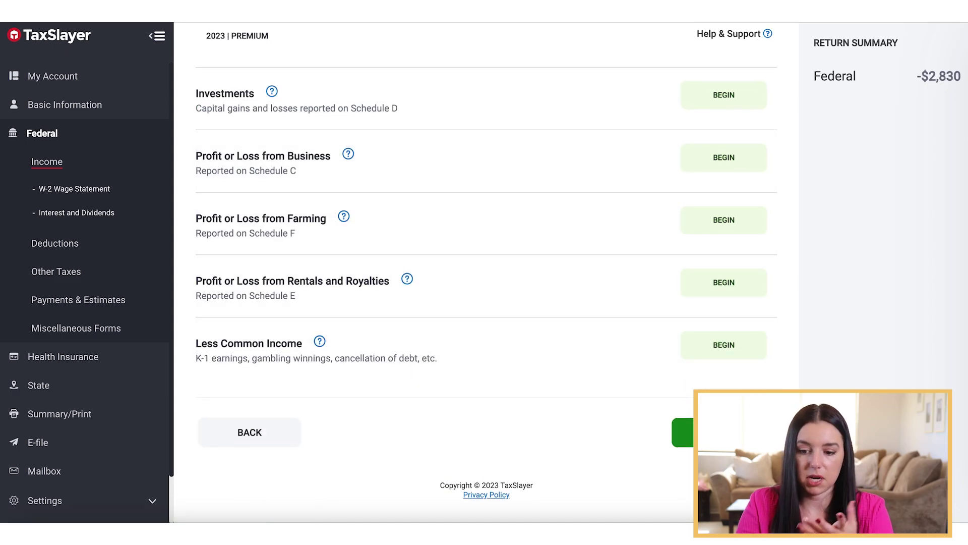
left_click(724, 432)
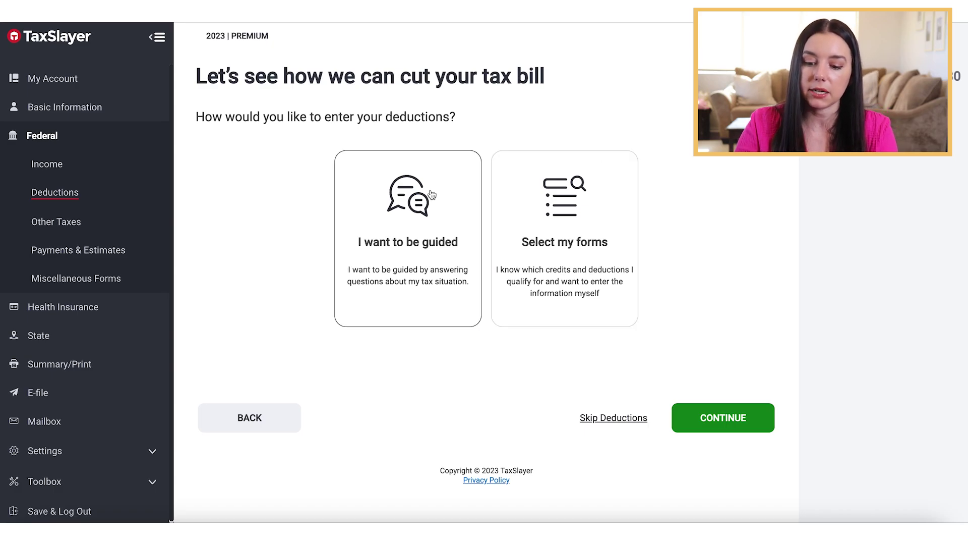
Choose the guided deductions walkthrough and answer No to family deductions.
left_click(407, 238)
left_click(750, 422)
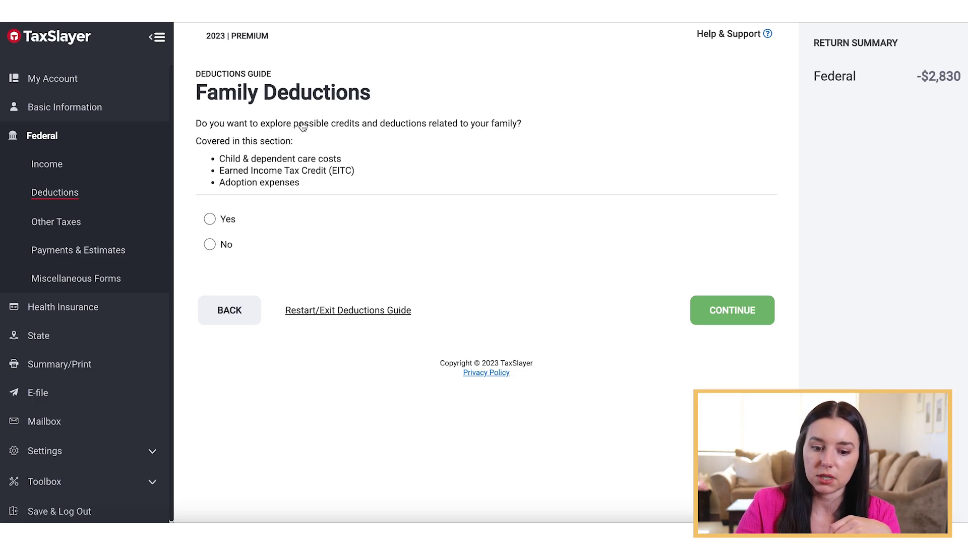
left_click(210, 245)
left_click(722, 307)
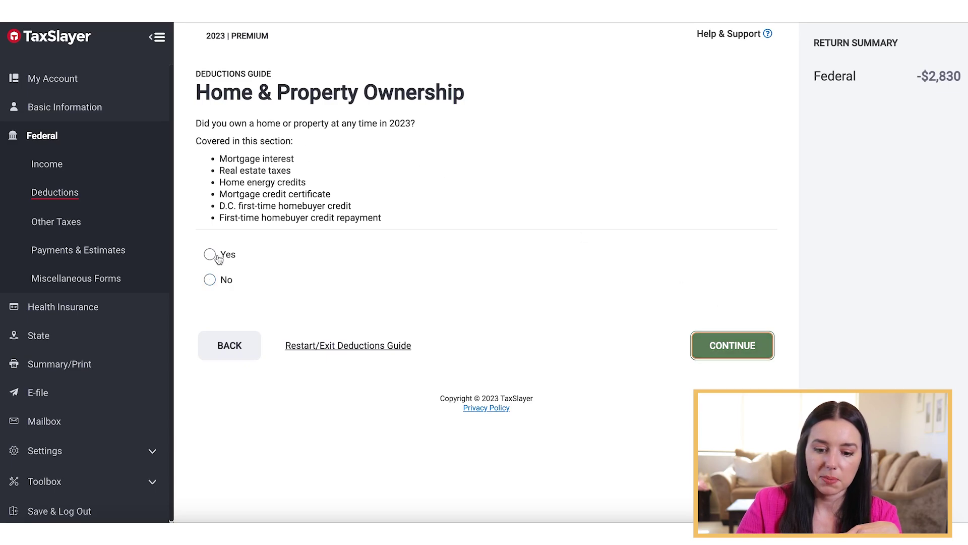
Answer No to home ownership and Yes to charitable contributions.
left_click(223, 284)
left_click(738, 352)
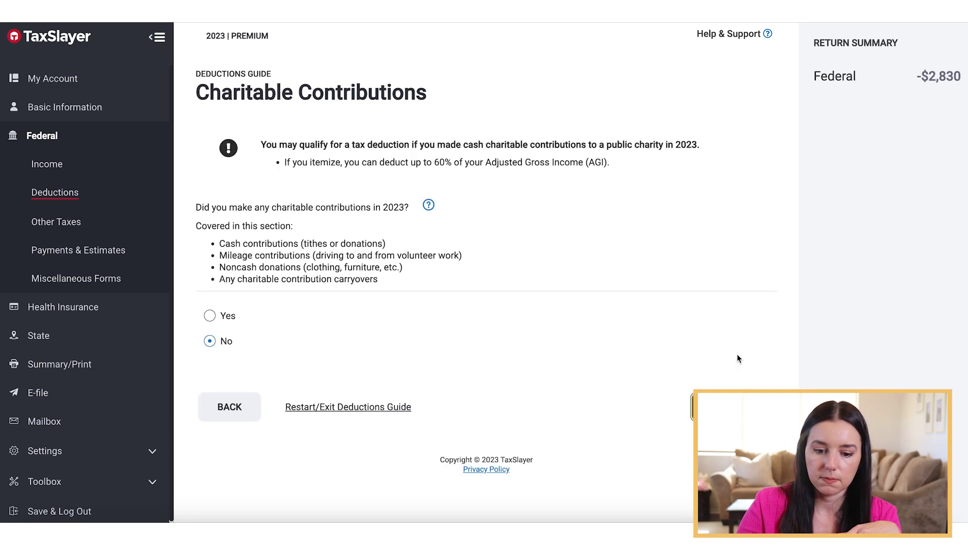
left_click(211, 317)
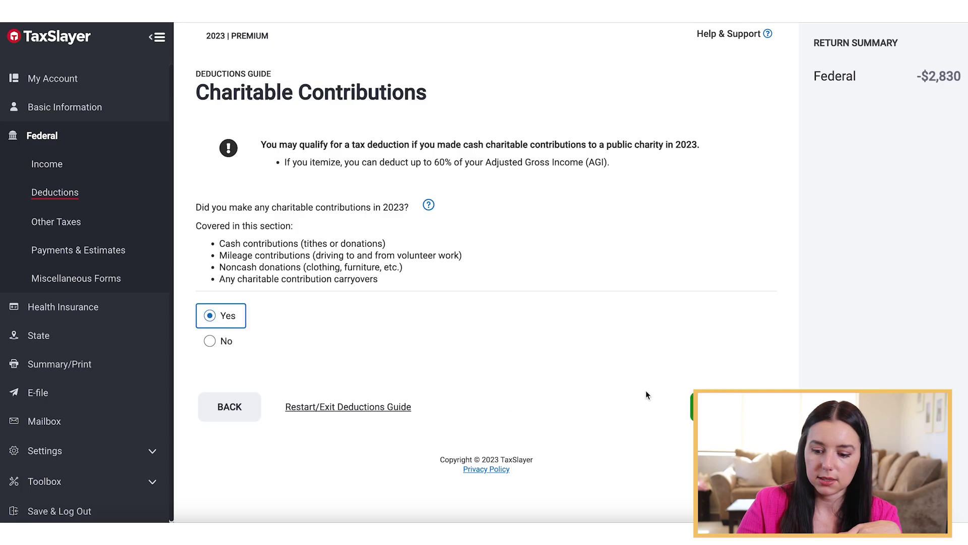
left_click(729, 406)
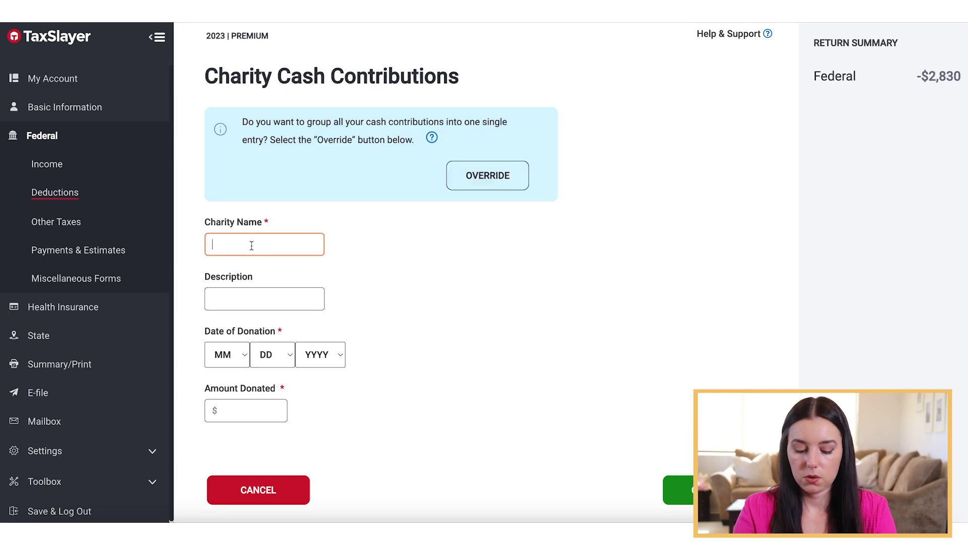
Record a $500 cash donation to Save the Elephants dated 3/7/2023.
type("Save the Elephants")
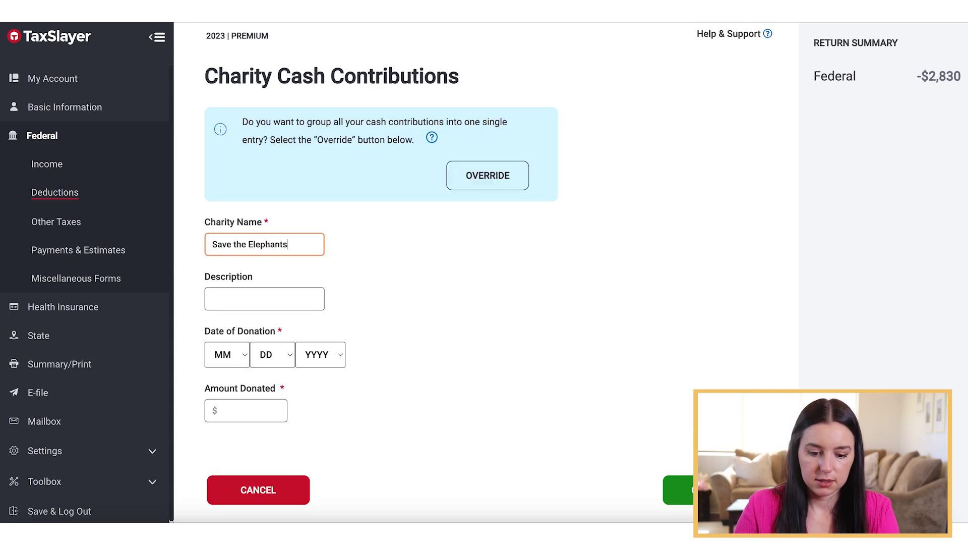
left_click(256, 363)
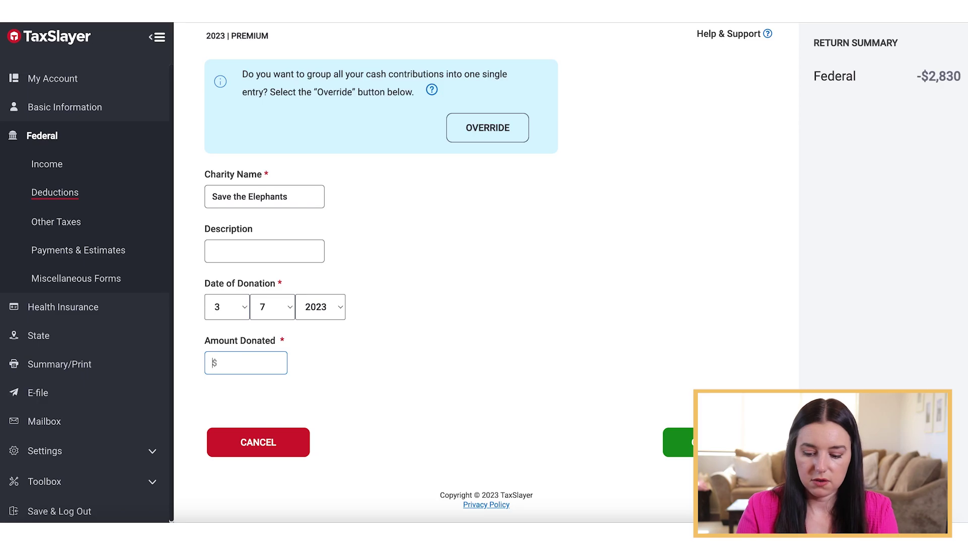
type("500")
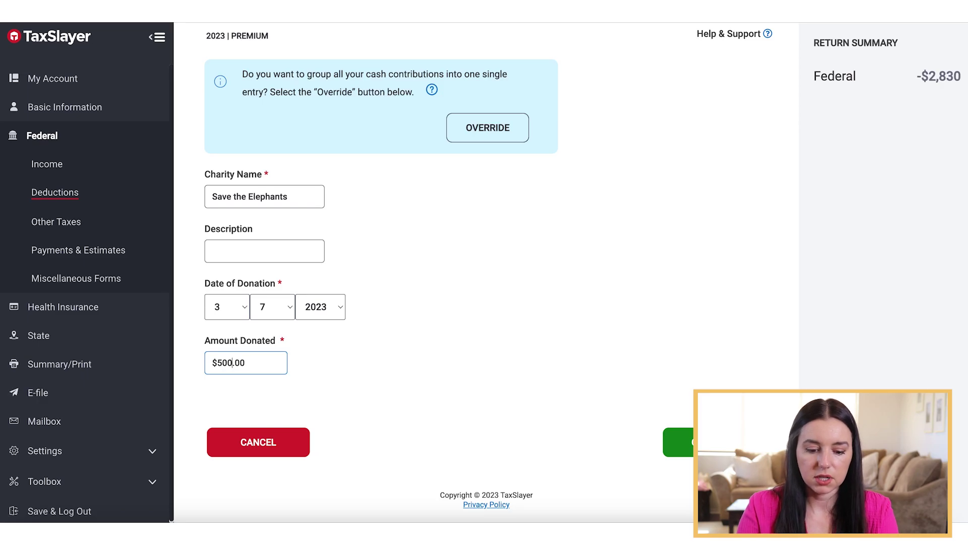
type("0")
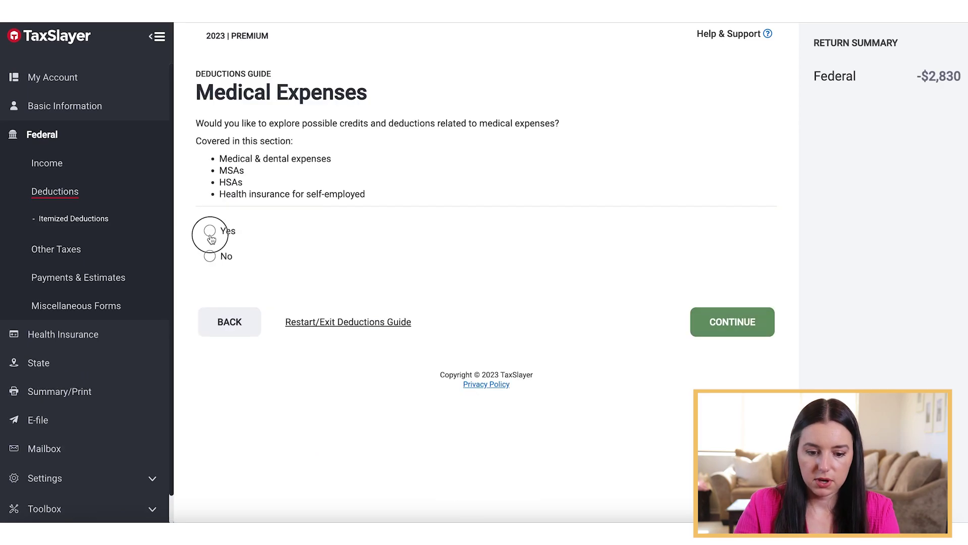
left_click(210, 231)
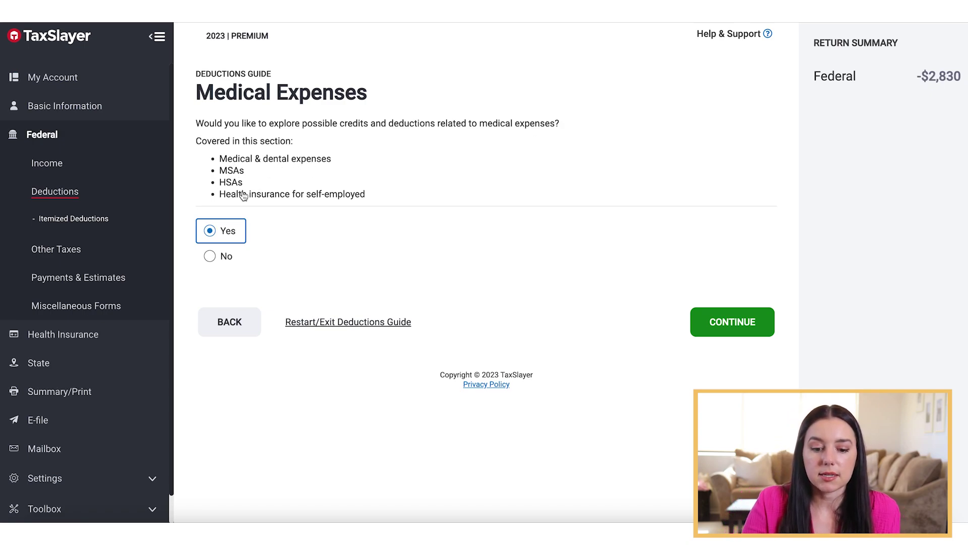
Answer Yes to medical expenses and enter 22500 as the amount paid to providers.
left_click(739, 314)
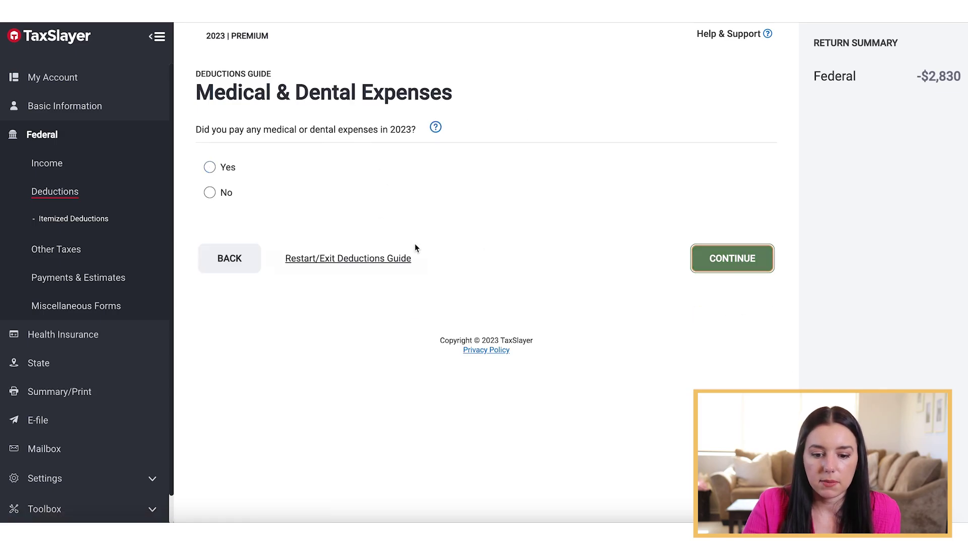
left_click(225, 168)
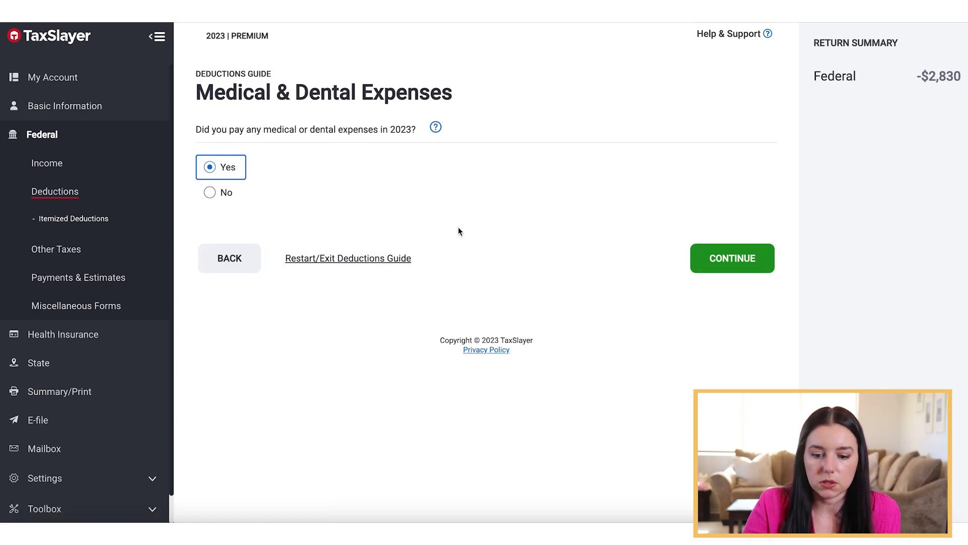
left_click(731, 260)
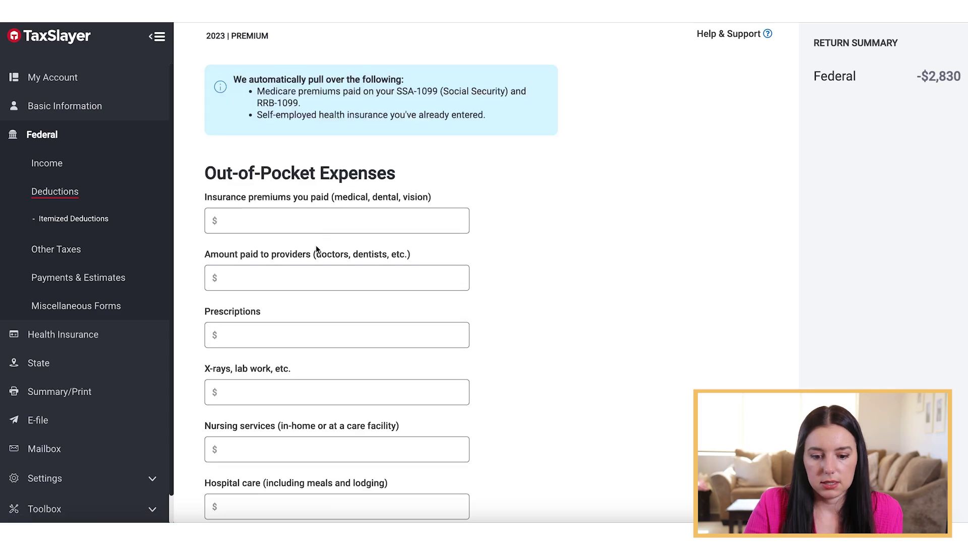
scroll(308, 245, "down", 1)
left_click(276, 242)
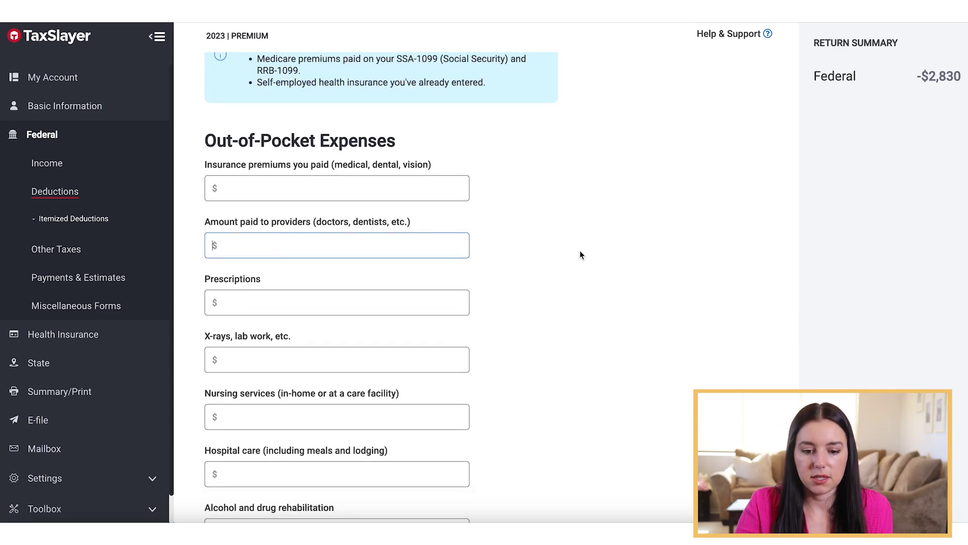
scroll(580, 250, "up", 3)
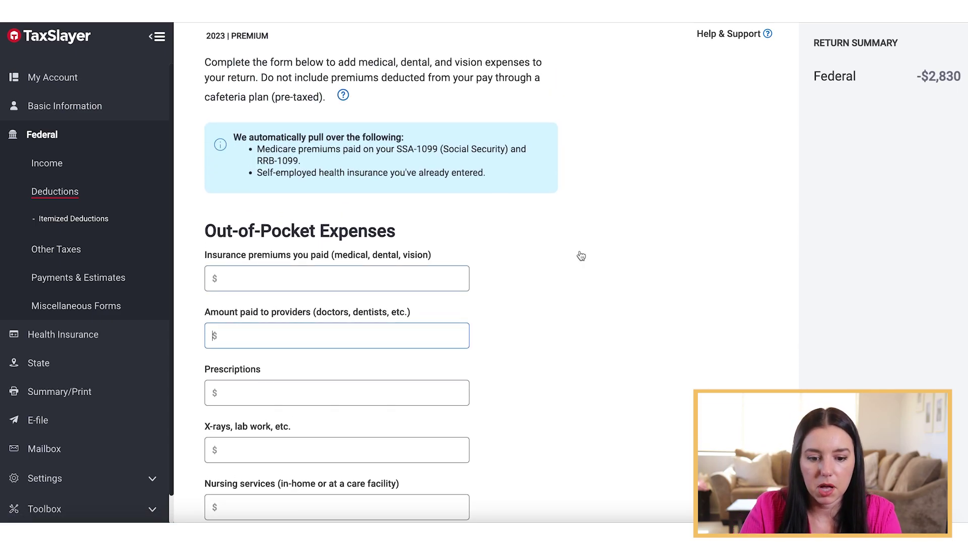
scroll(581, 255, "down", 4)
type("22500")
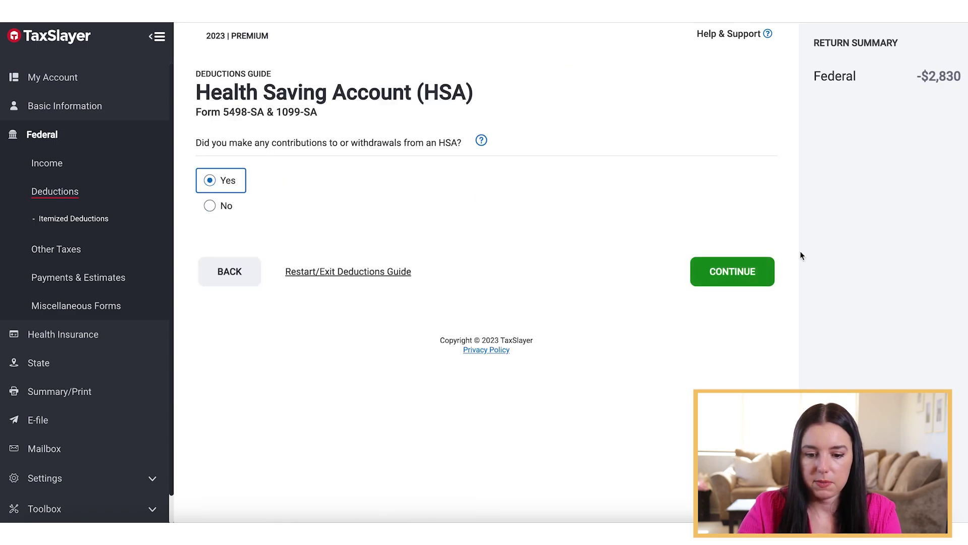
Enter a 2000 HSA contribution for 12 months, answering No to HSA and self-employed insurance questions.
left_click(719, 279)
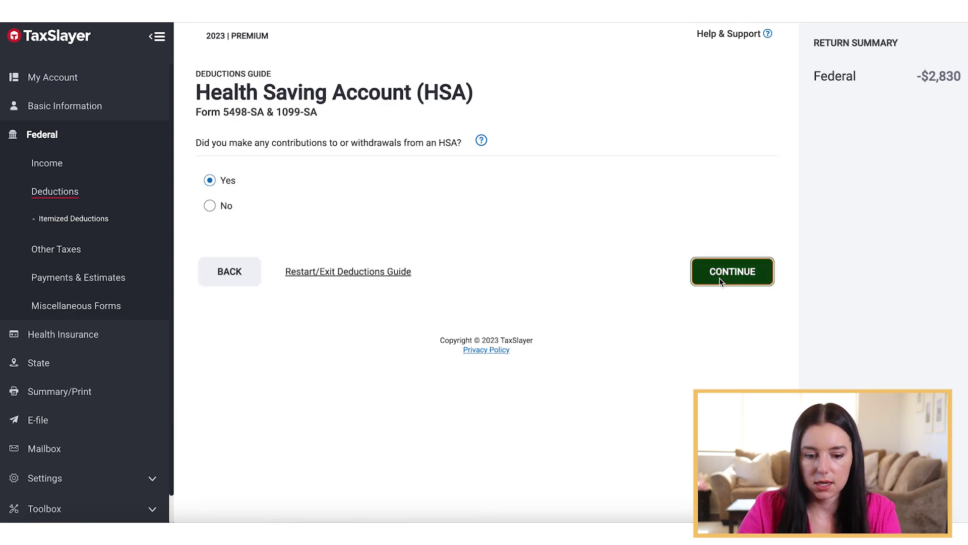
type("2000")
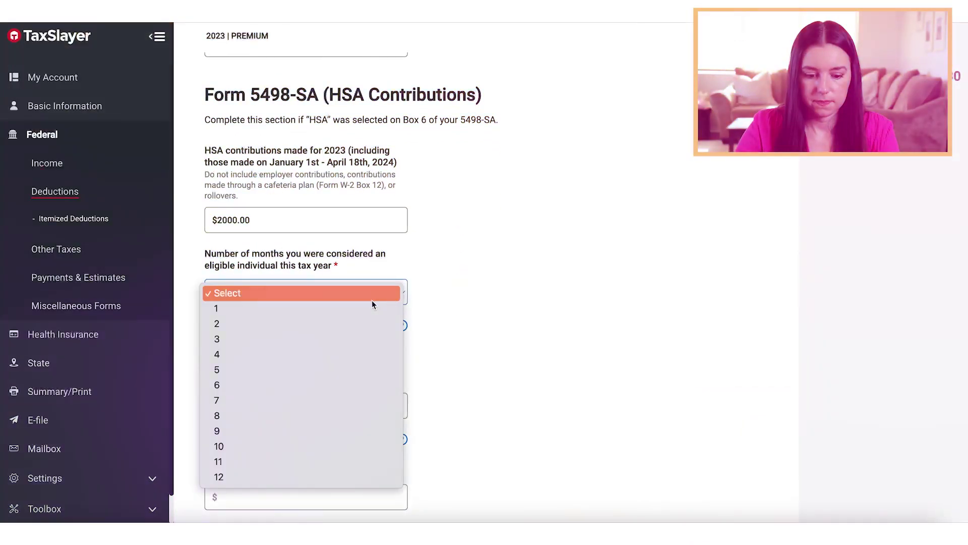
left_click(217, 473)
scroll(556, 332, "down", 10)
scroll(555, 335, "down", 10)
left_click(219, 337)
scroll(219, 338, "down", 4)
left_click(219, 231)
left_click(743, 435)
left_click(698, 212)
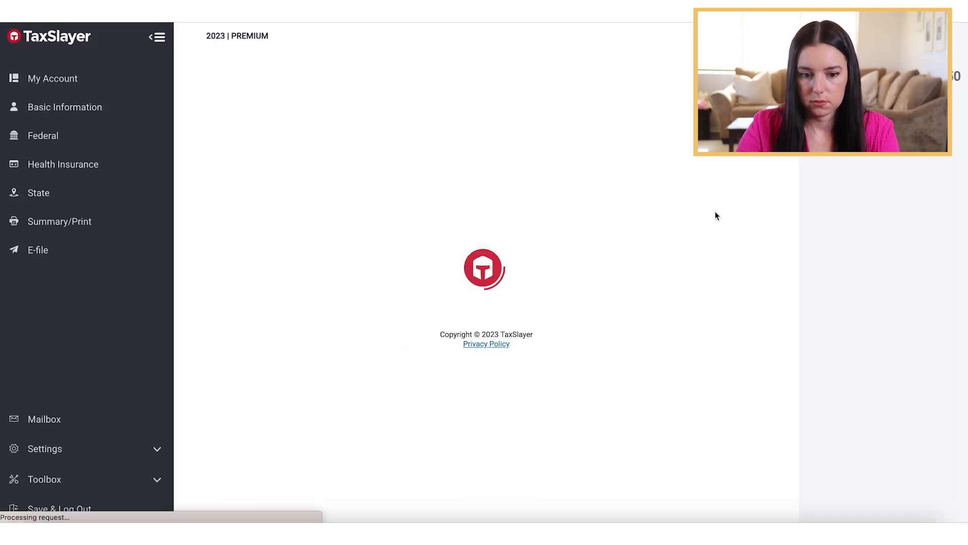
left_click(209, 239)
left_click(751, 305)
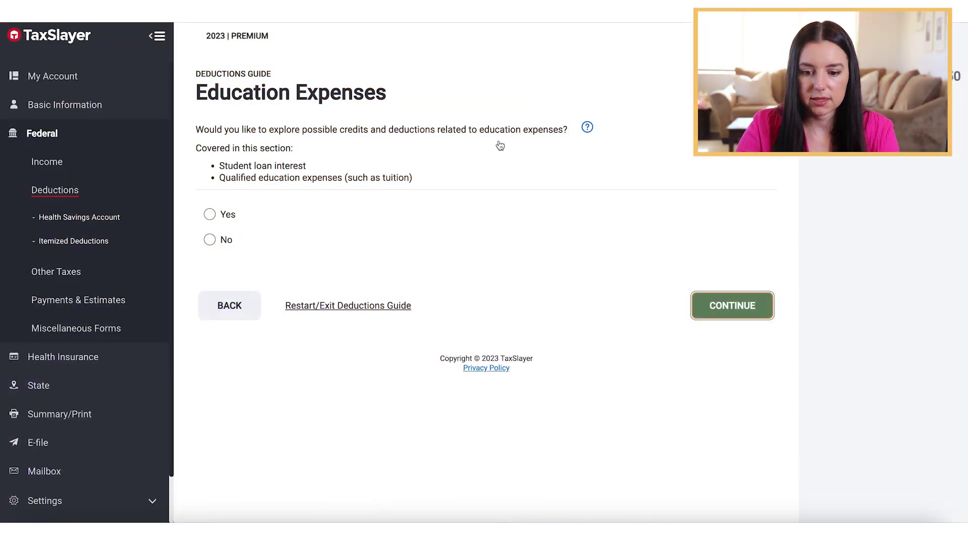
Decline the education expenses deduction after highlighting its wording.
left_click_drag(213, 167, 325, 165)
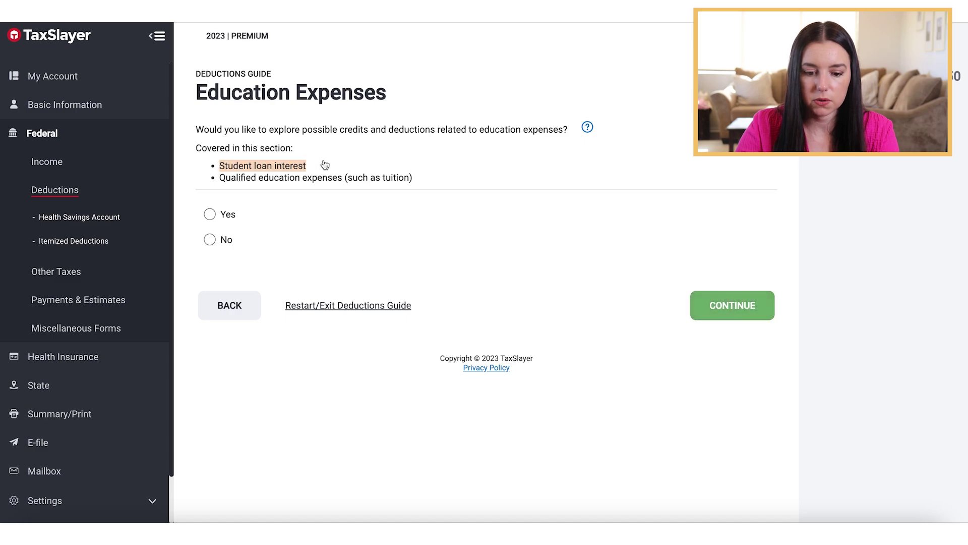
left_click_drag(256, 180, 346, 181)
left_click(346, 182)
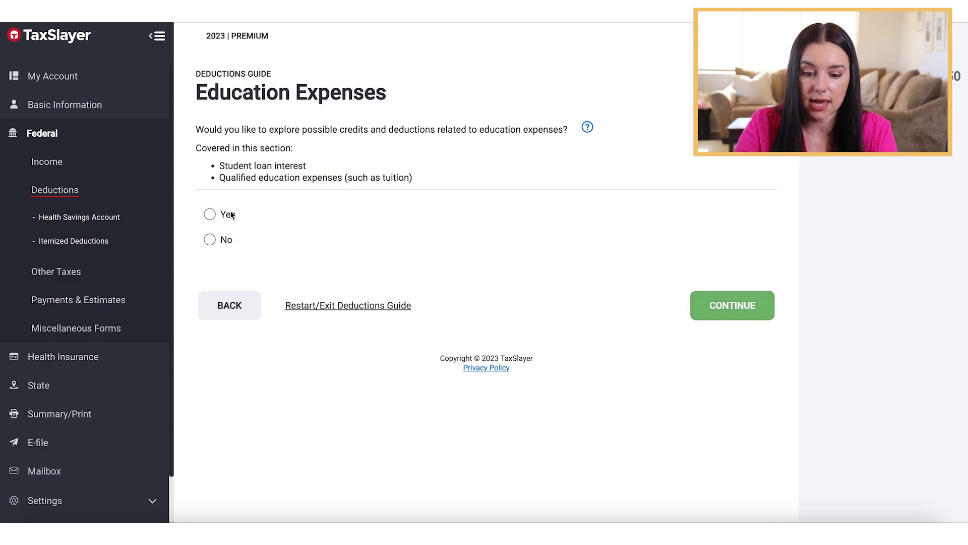
left_click(223, 241)
left_click(726, 306)
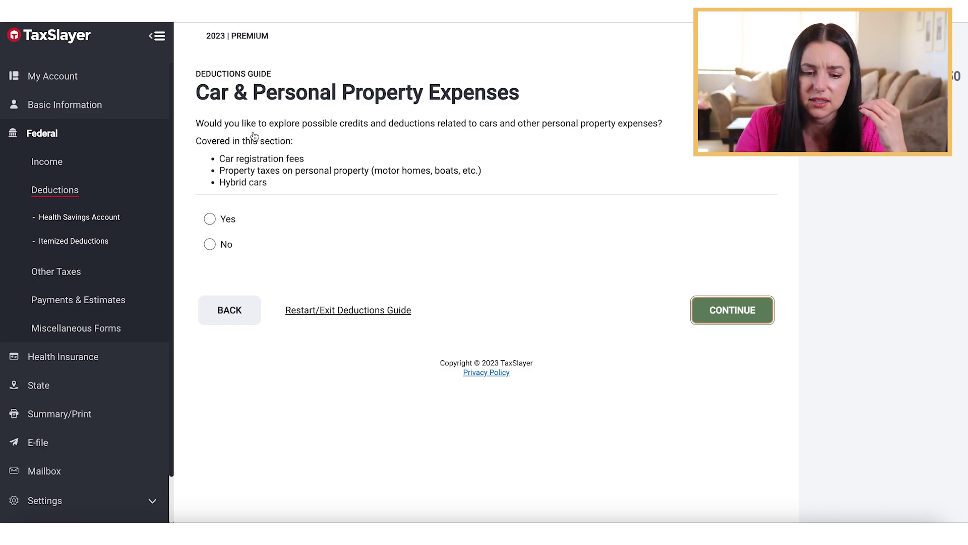
Decline car, tax payment and retirement deductions, exit the guide, and choose Select my forms.
left_click(226, 243)
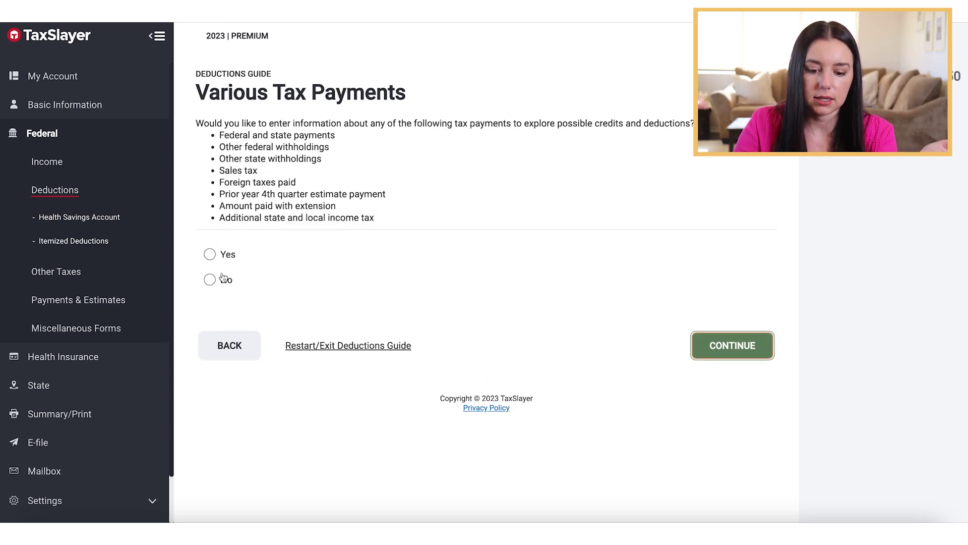
left_click(223, 279)
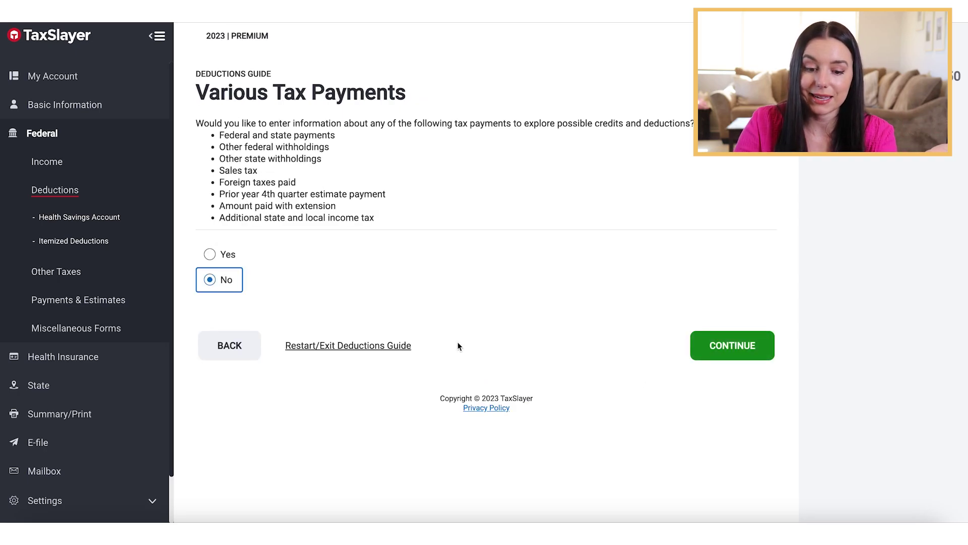
left_click(731, 348)
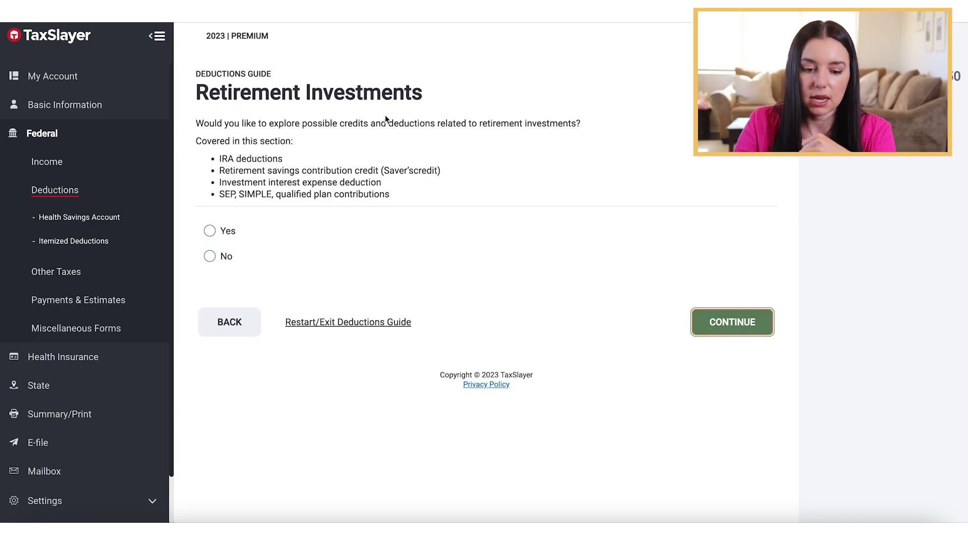
left_click(222, 254)
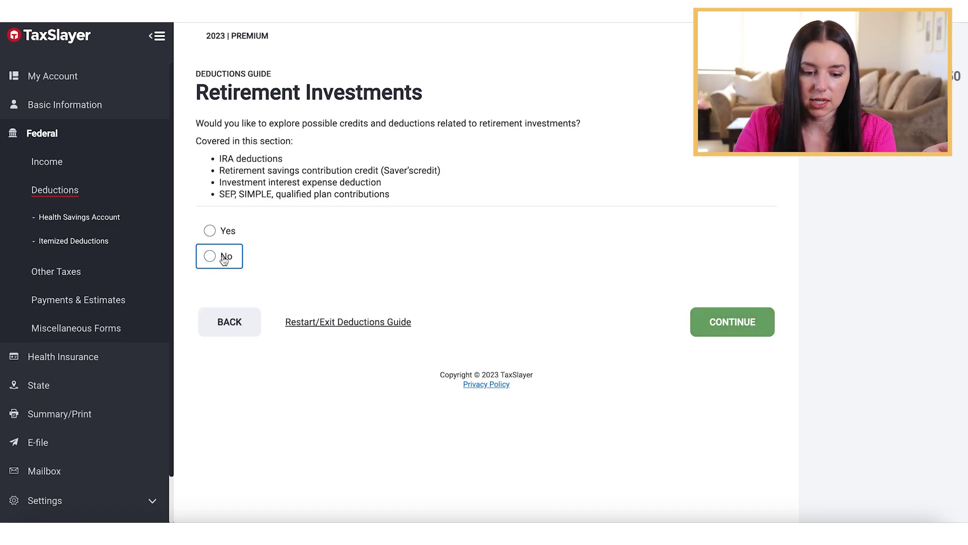
left_click(389, 321)
left_click(565, 242)
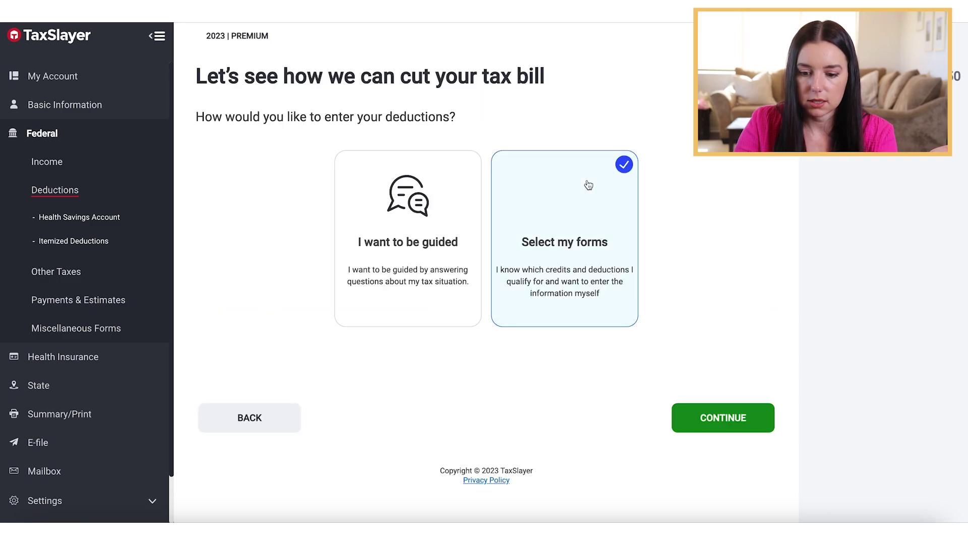
Choose to pick deduction forms yourself, then move past the Deductions overview.
left_click(733, 431)
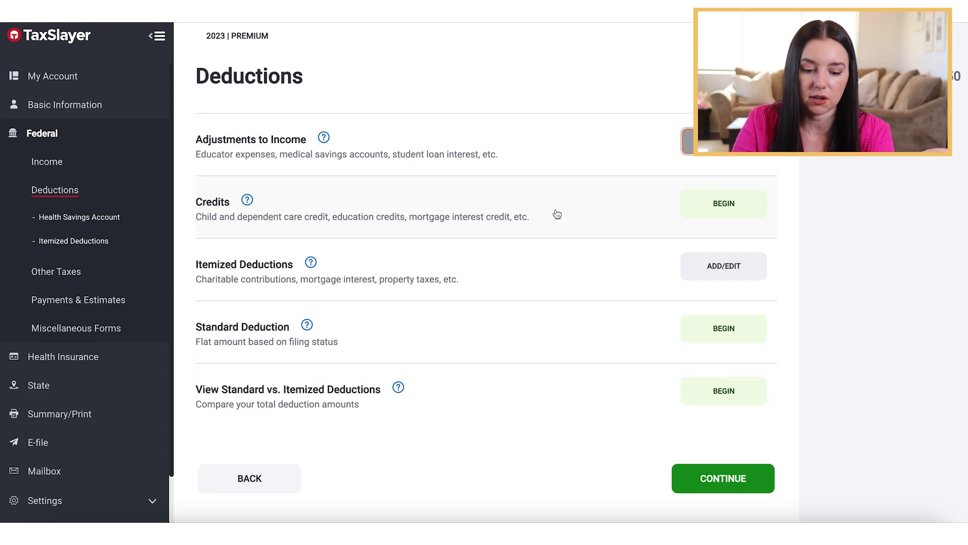
scroll(557, 214, "down", 1)
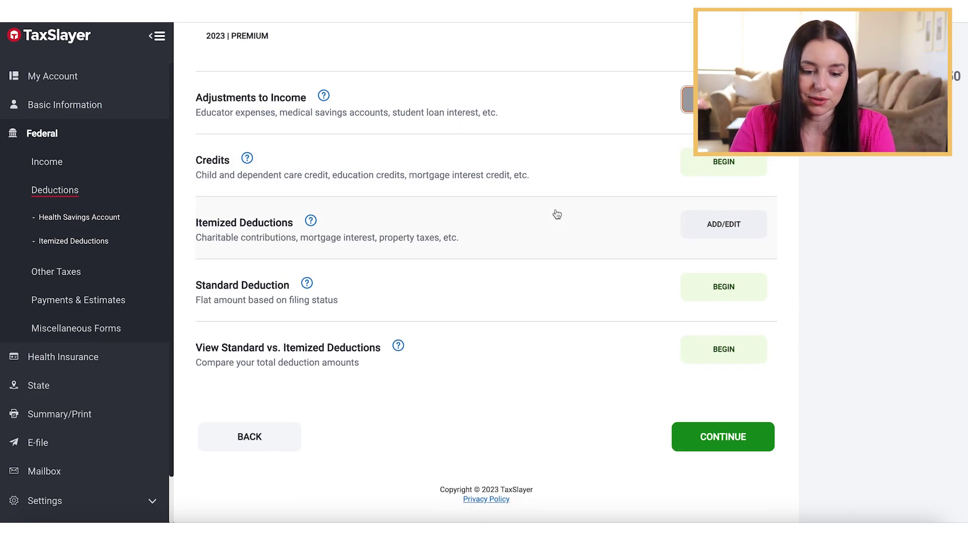
left_click(734, 444)
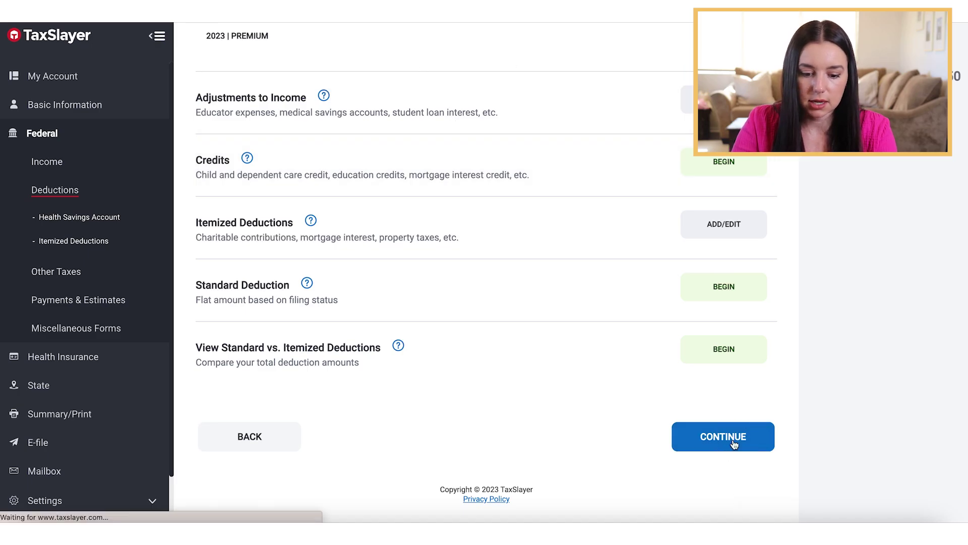
Look through the Other Taxes list and continue without adding any form.
scroll(590, 143, "down", 1)
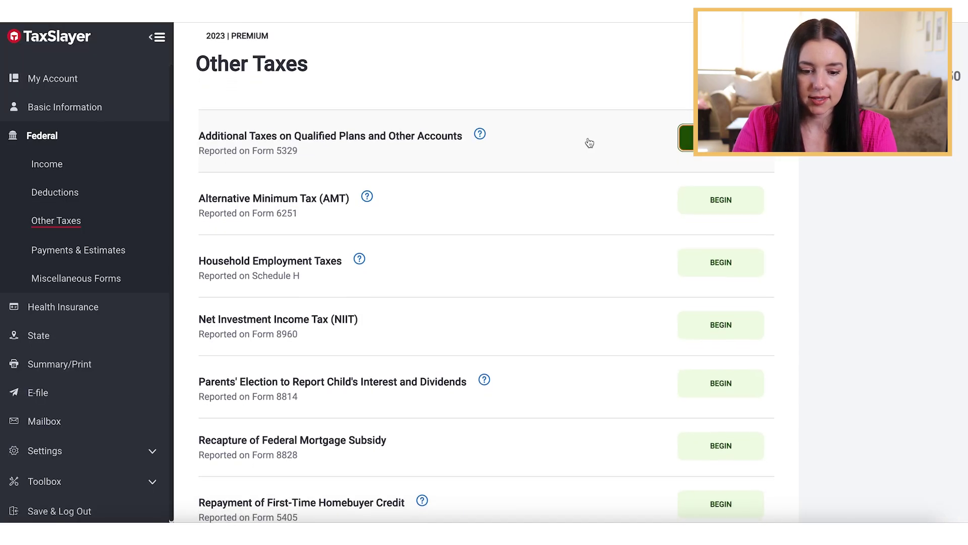
scroll(607, 201, "down", 3)
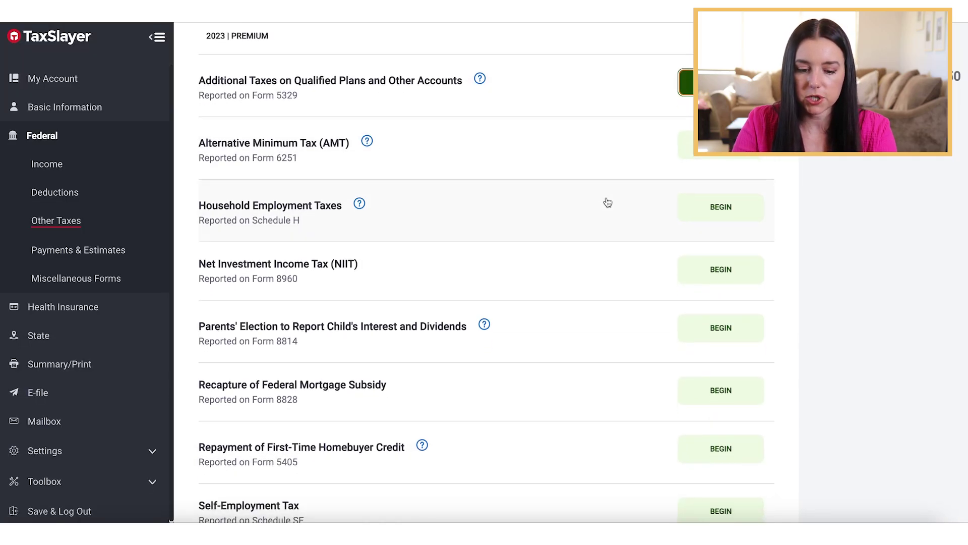
scroll(608, 202, "down", 3)
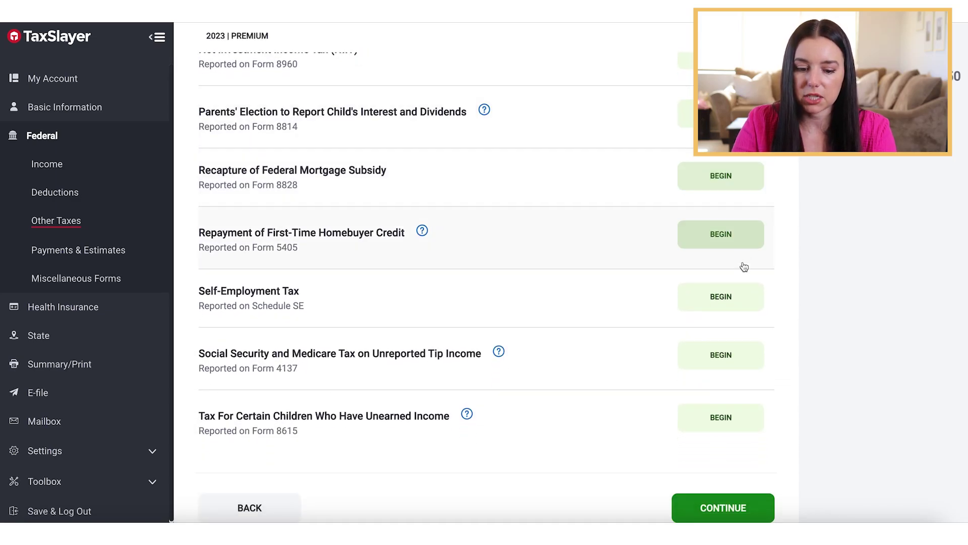
scroll(734, 352, "down", 2)
left_click(728, 447)
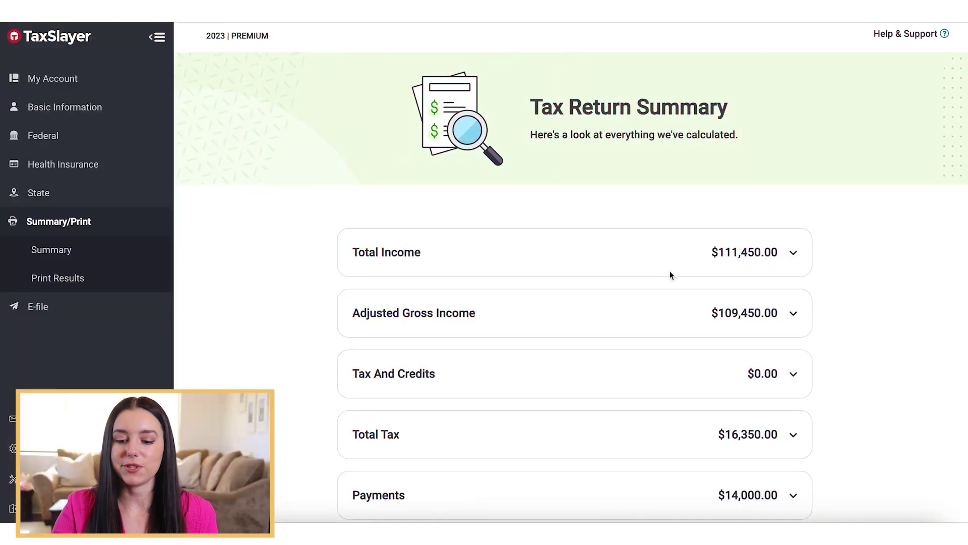
Expand the Federal Amount Due breakdown, showing $2,350.00 due and no estimated tax penalty.
scroll(671, 275, "down", 1)
scroll(671, 275, "down", 2)
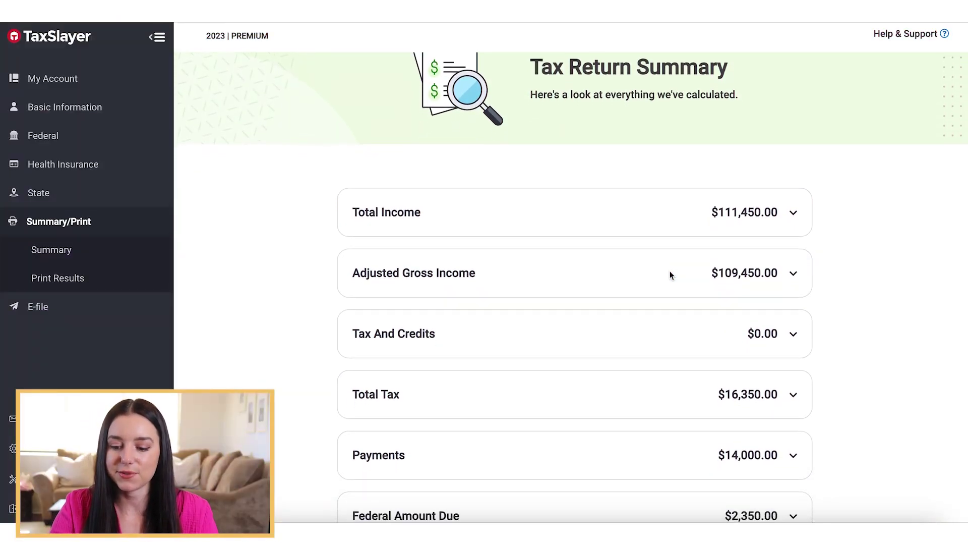
scroll(670, 275, "down", 1)
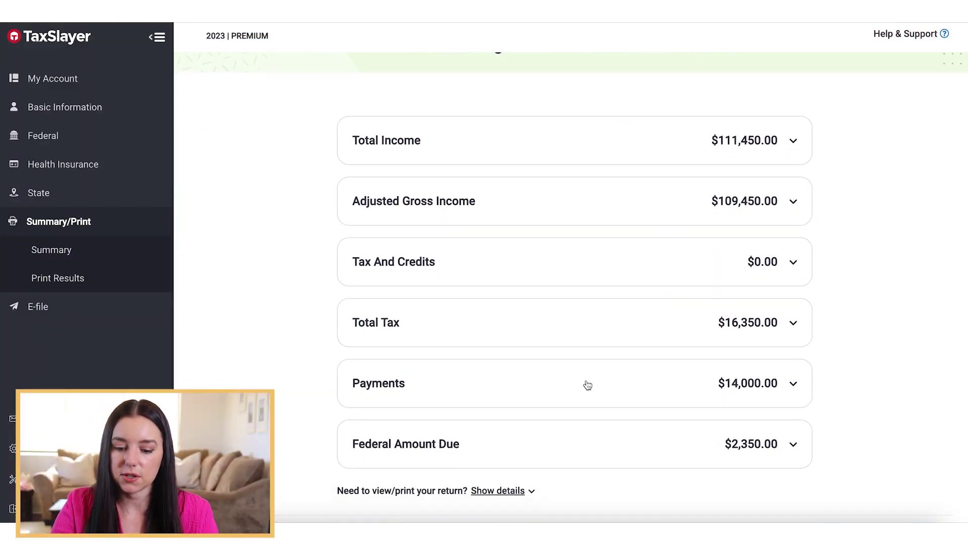
scroll(654, 452, "down", 1)
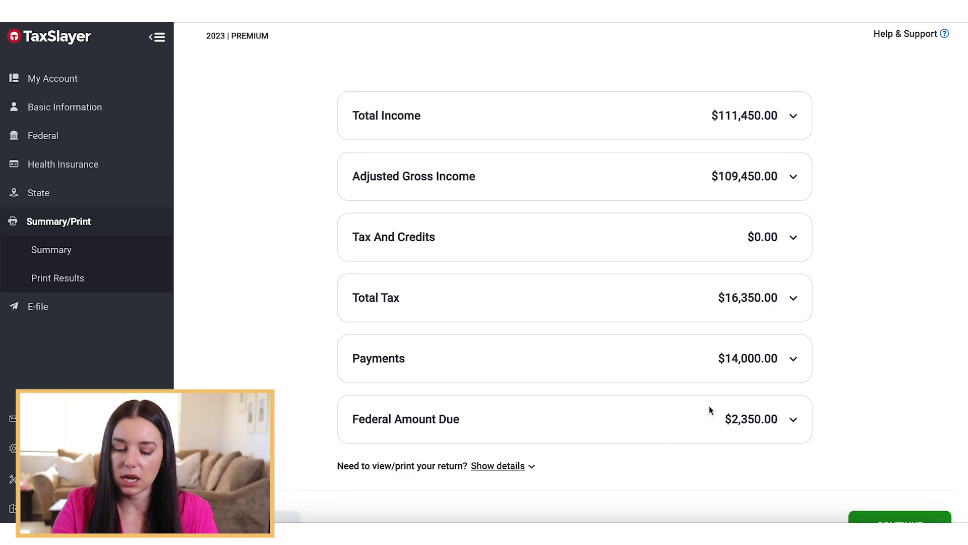
left_click(718, 419)
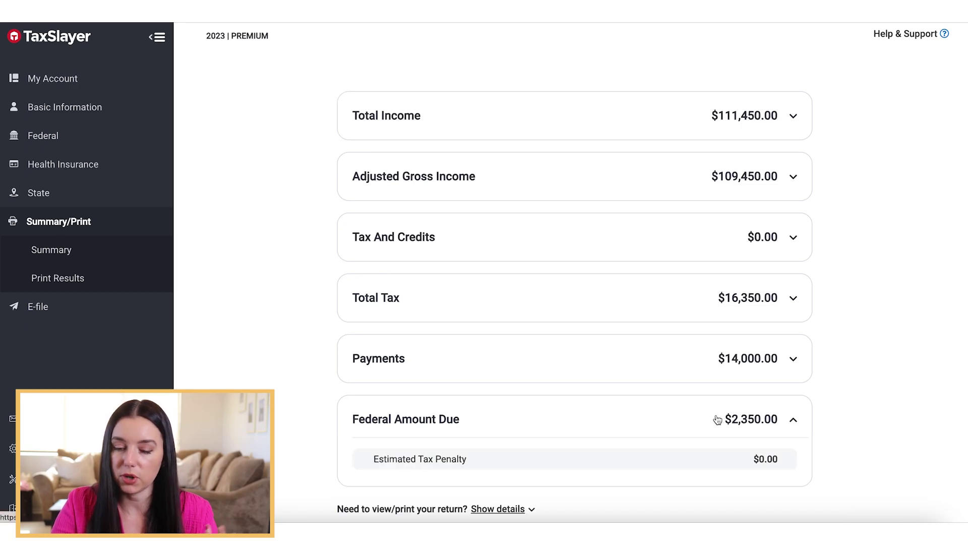
Expand Total Income ($111,450.00) and AGI ($109,450.00) to review the $2,000.00 HSA deduction.
left_click(770, 123)
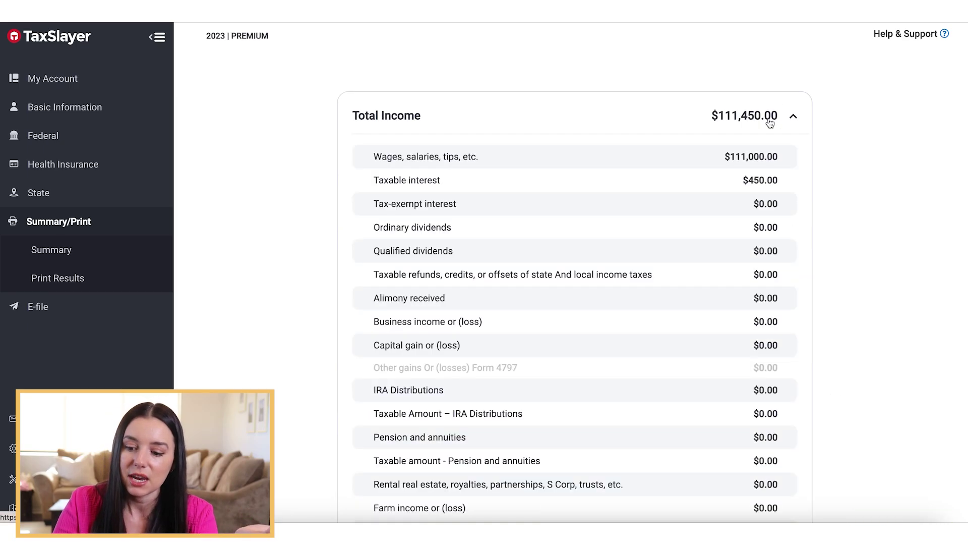
scroll(731, 158, "down", 2)
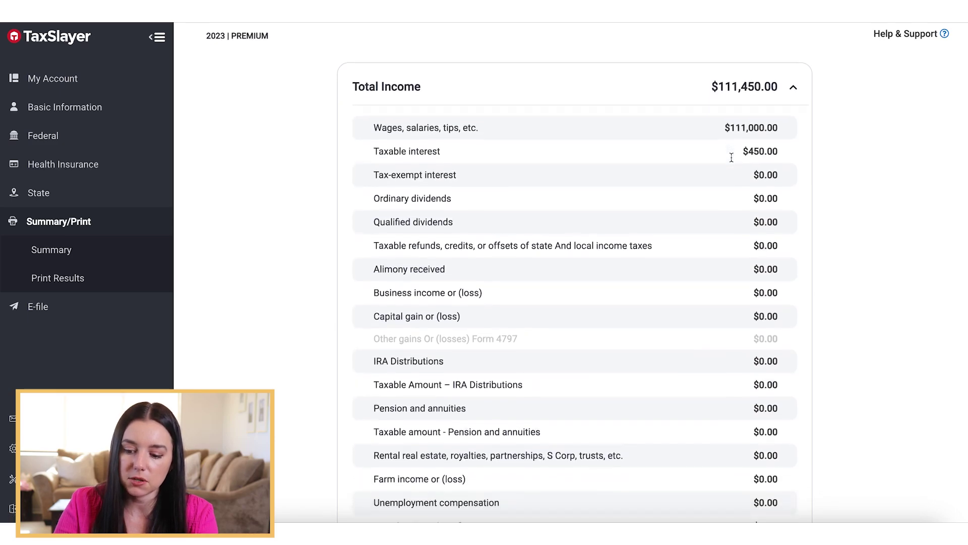
scroll(751, 182, "down", 4)
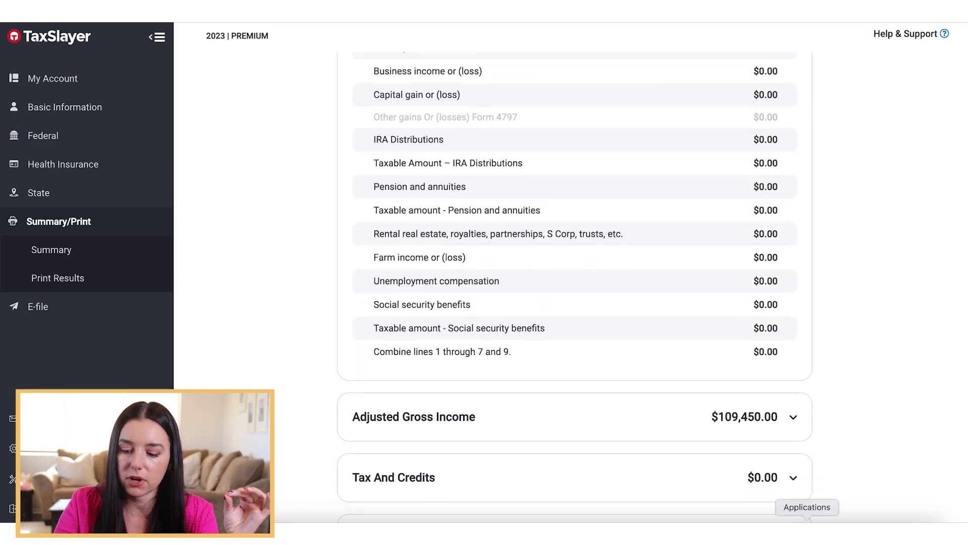
left_click(792, 424)
scroll(793, 428, "down", 3)
scroll(792, 429, "down", 4)
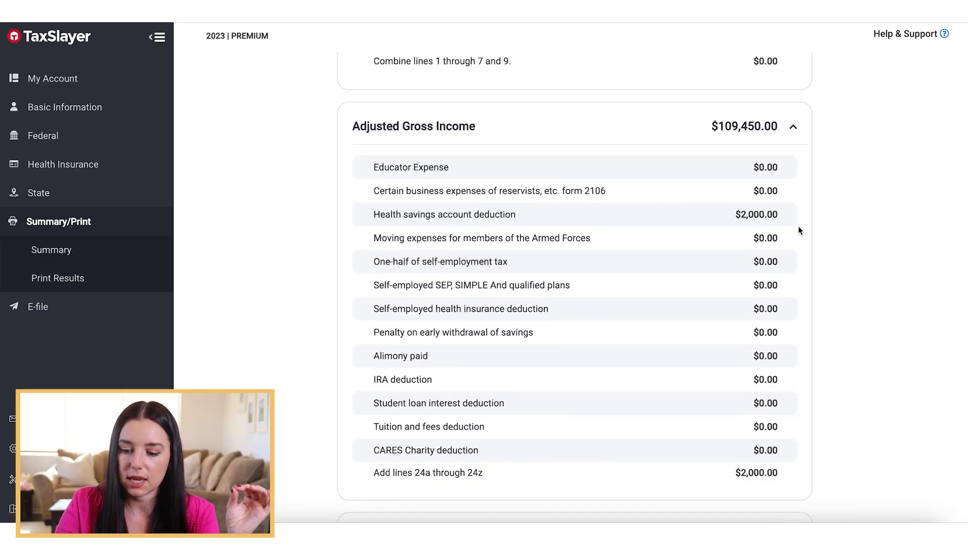
scroll(745, 436, "down", 8)
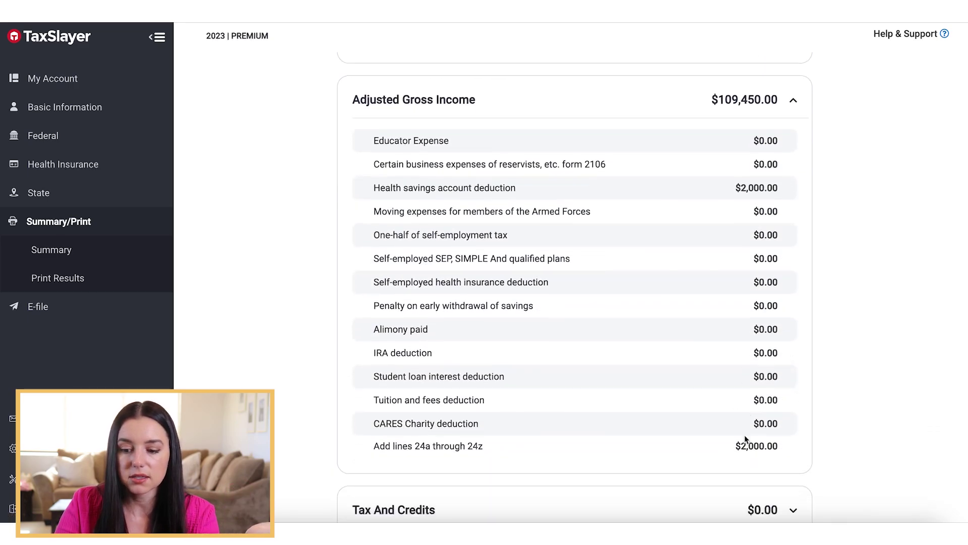
scroll(745, 439, "down", 1)
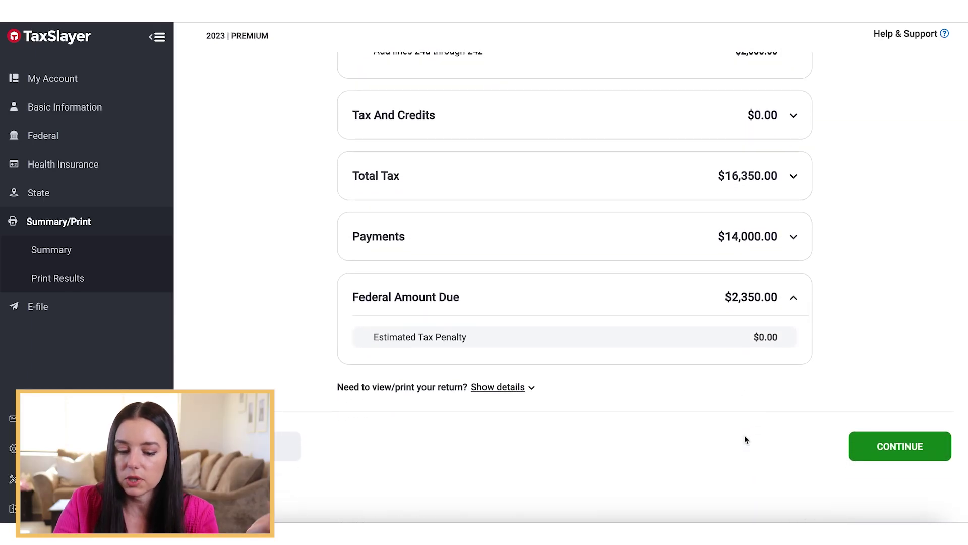